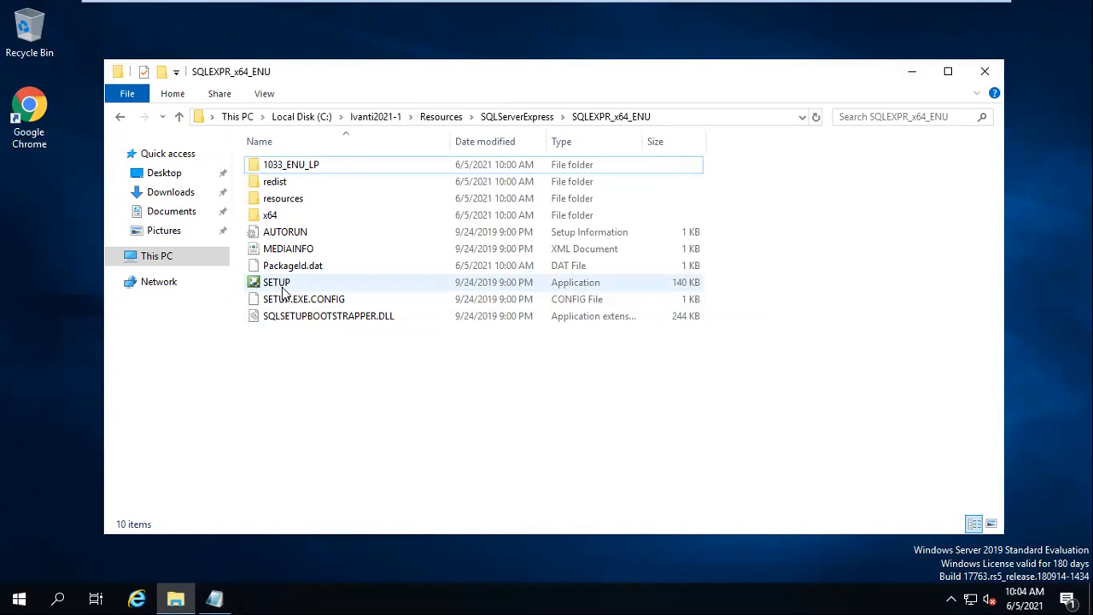
- Run the SQL Server Express SETUP application as administrator and start a new stand-alone SQL Server installation
{"action": "right_click", "coordinate": [284, 293]}
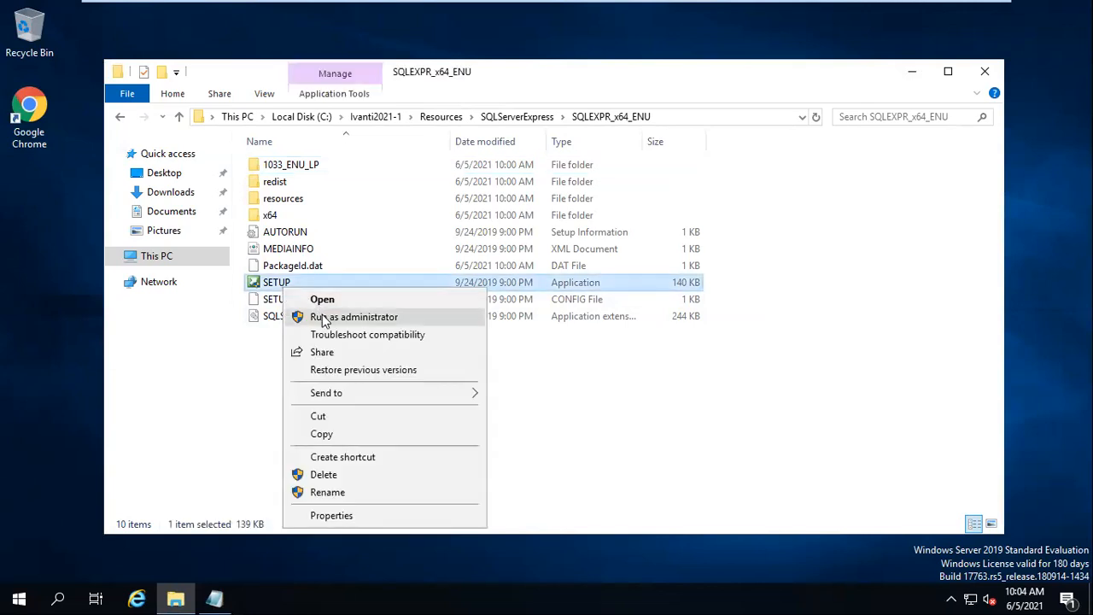
{"action": "left_click", "coordinate": [323, 317]}
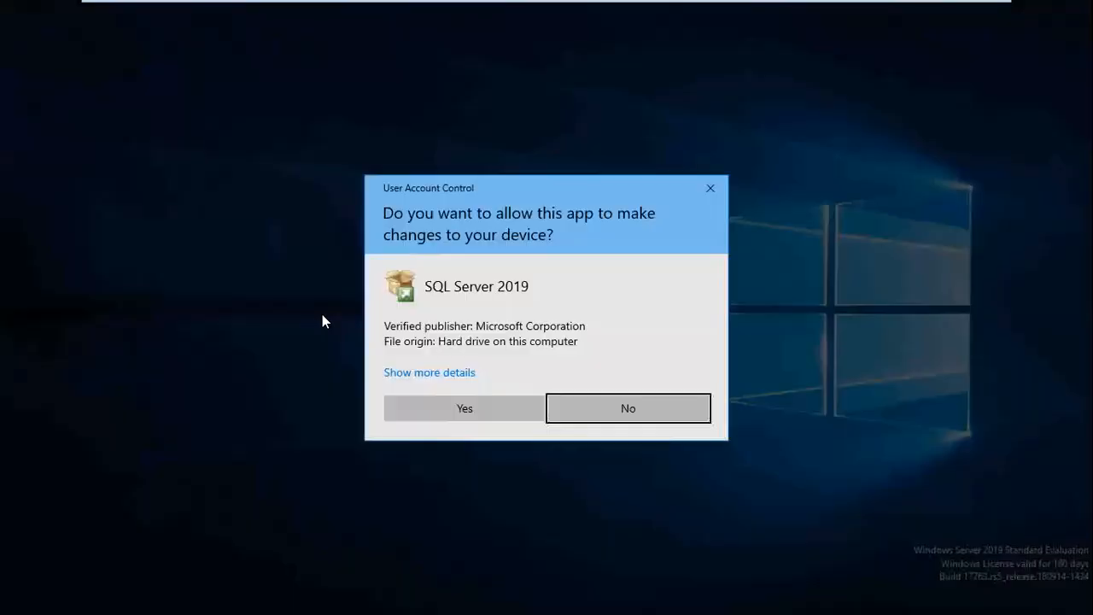
{"action": "left_click", "coordinate": [458, 410]}
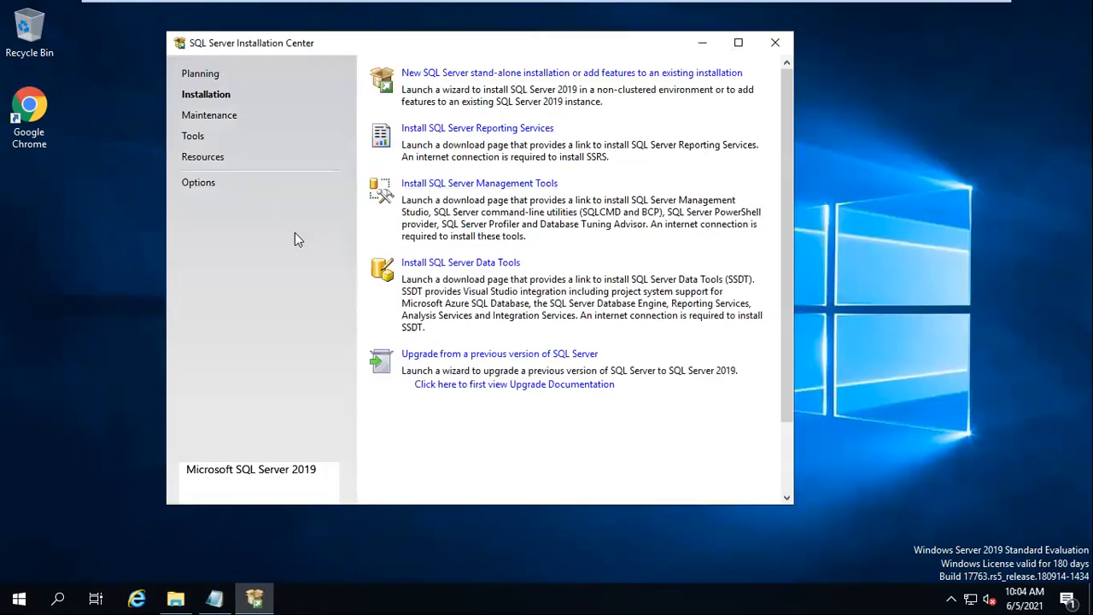
{"action": "left_click", "coordinate": [497, 75]}
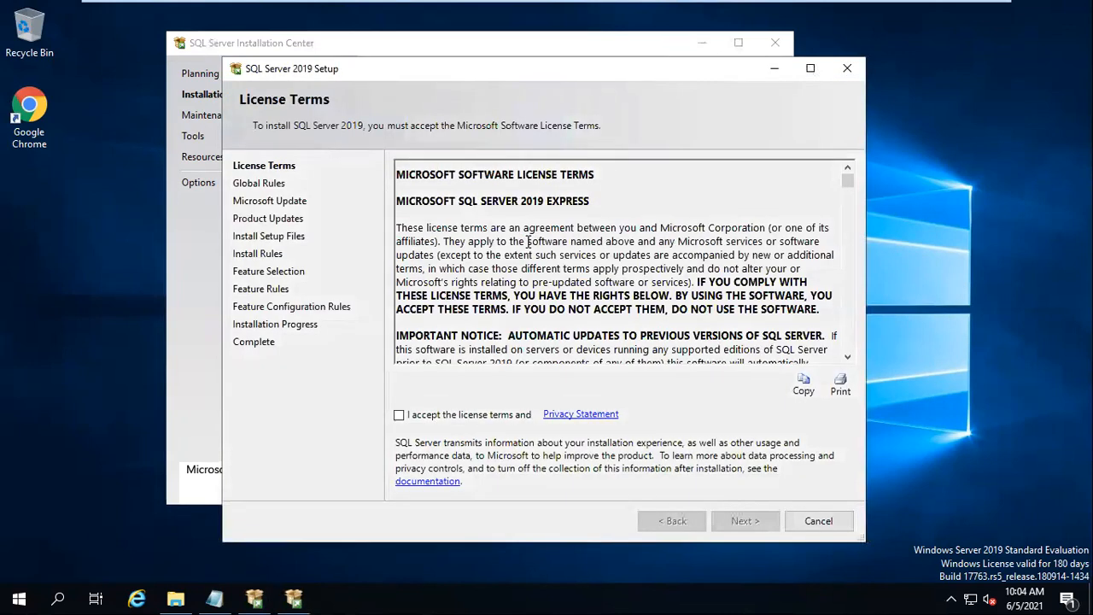
- Accept the license terms and continue past the Microsoft Update and Install Rules pages, leaving the update check off
{"action": "left_click", "coordinate": [399, 415]}
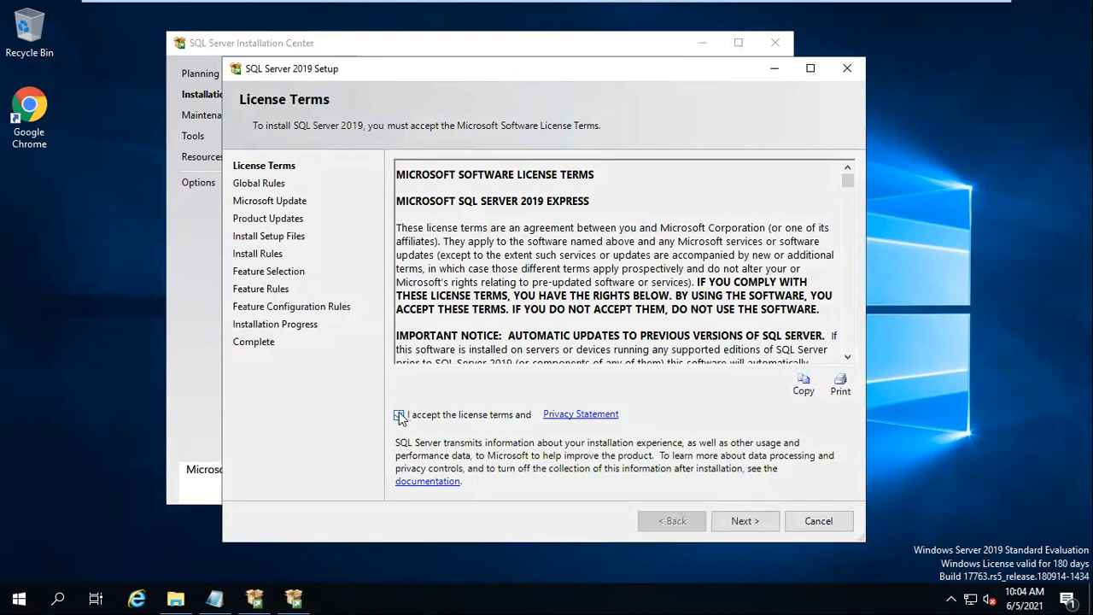
{"action": "left_click", "coordinate": [723, 522]}
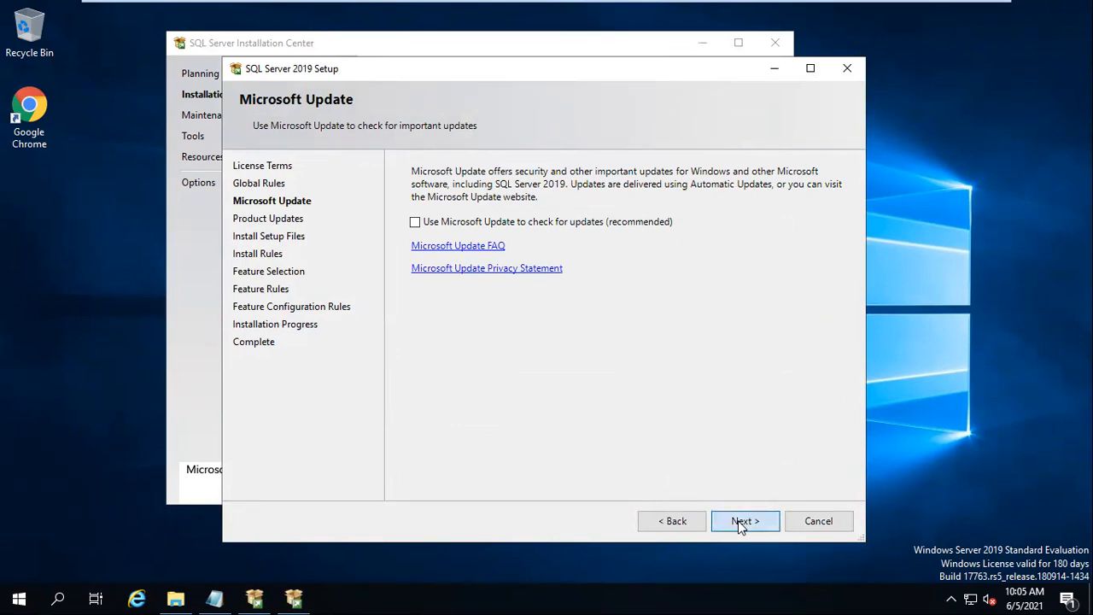
{"action": "left_click", "coordinate": [740, 520]}
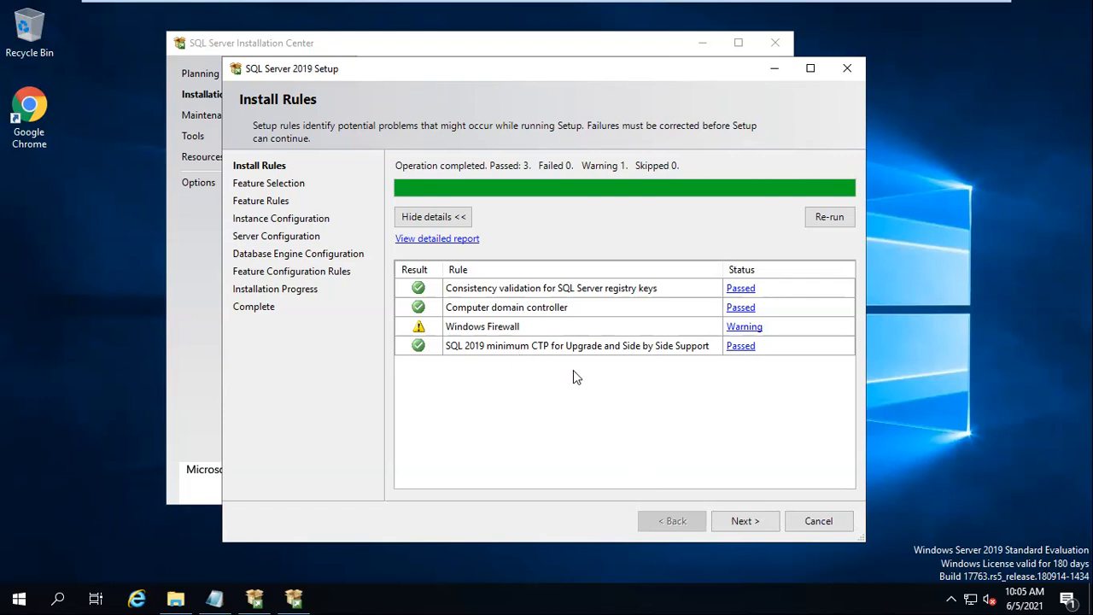
{"action": "left_click", "coordinate": [738, 525]}
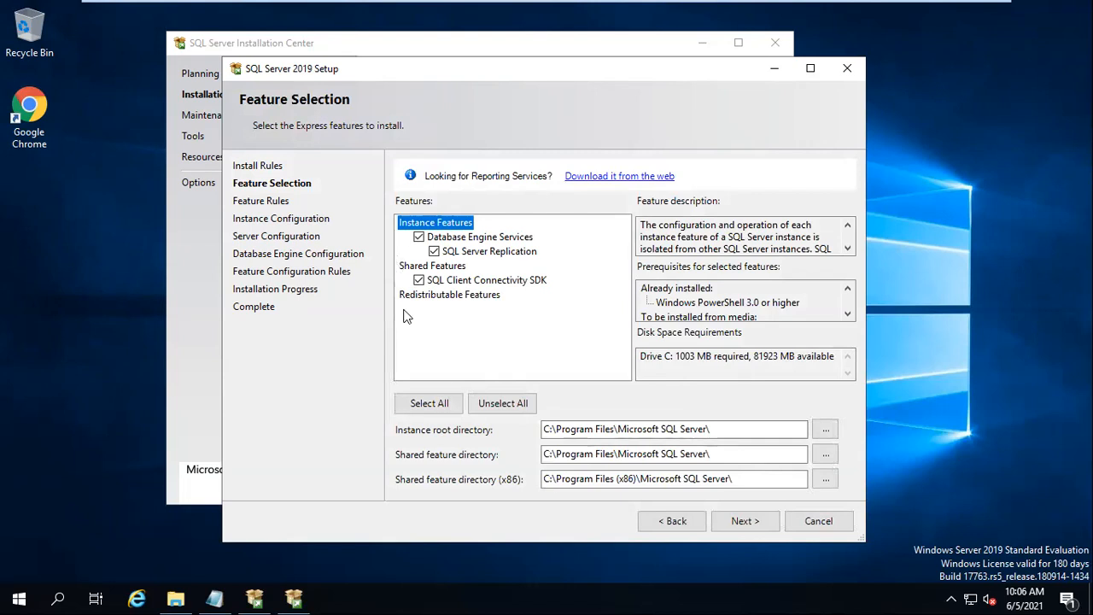
- Exclude SQL Server Replication and SQL Client Connectivity SDK from the features, keep the default directories and continue to Instance Configuration
{"action": "left_click", "coordinate": [434, 252]}
{"action": "left_click", "coordinate": [419, 281]}
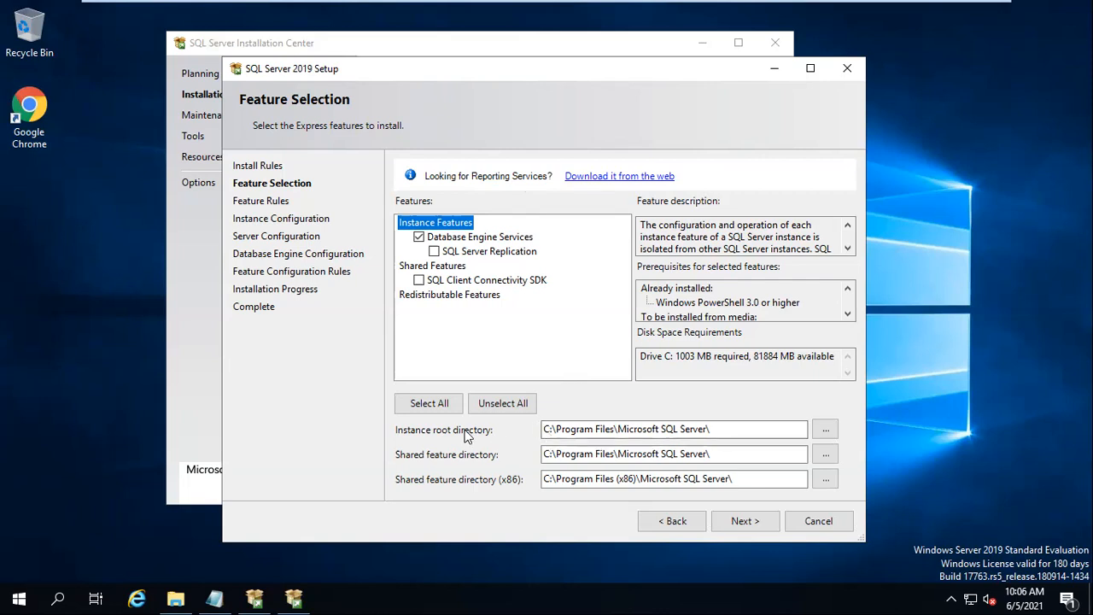
{"action": "left_click", "coordinate": [549, 481]}
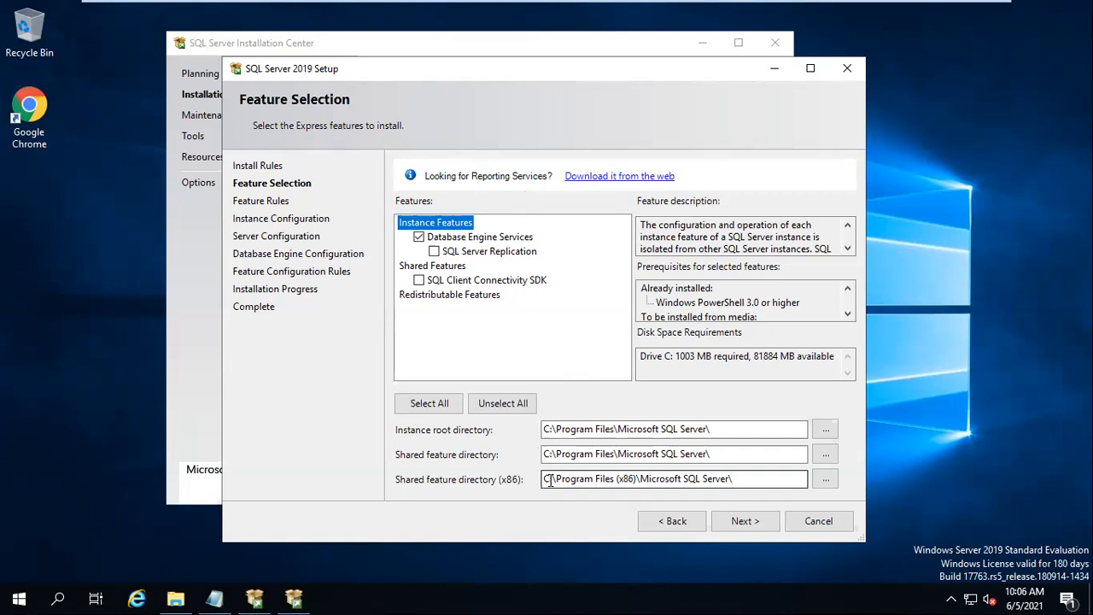
{"action": "left_click", "coordinate": [547, 478]}
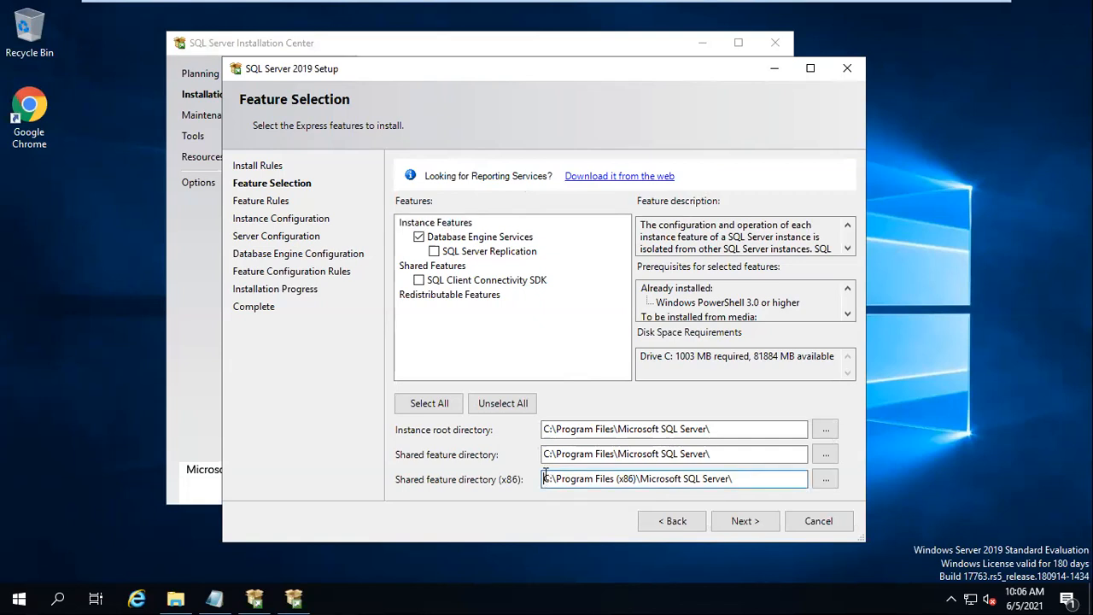
{"action": "left_click", "coordinate": [736, 522]}
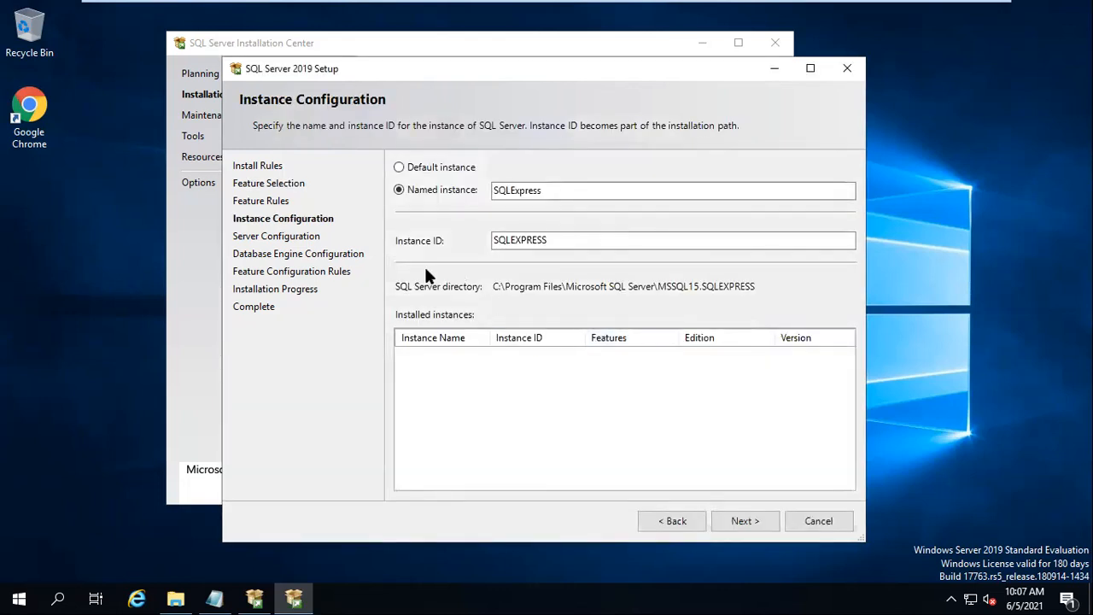
- Set the named instance to demotest and continue to Server Configuration
{"action": "left_click_drag", "start_coordinate": [548, 191], "coordinate": [484, 193]}
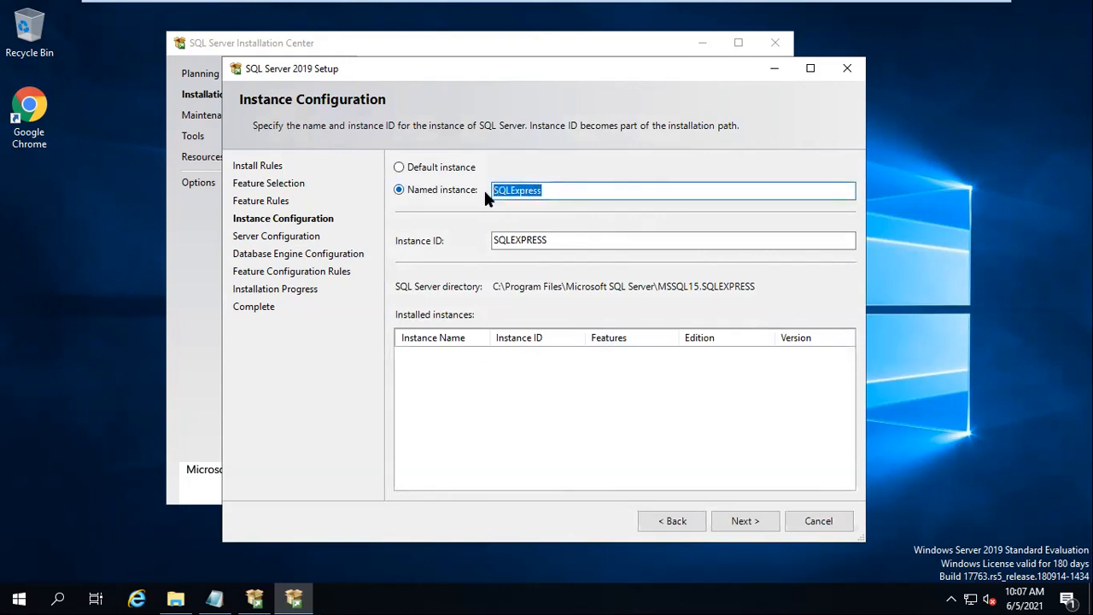
{"action": "type", "text": "demotest"}
{"action": "left_click", "coordinate": [579, 245]}
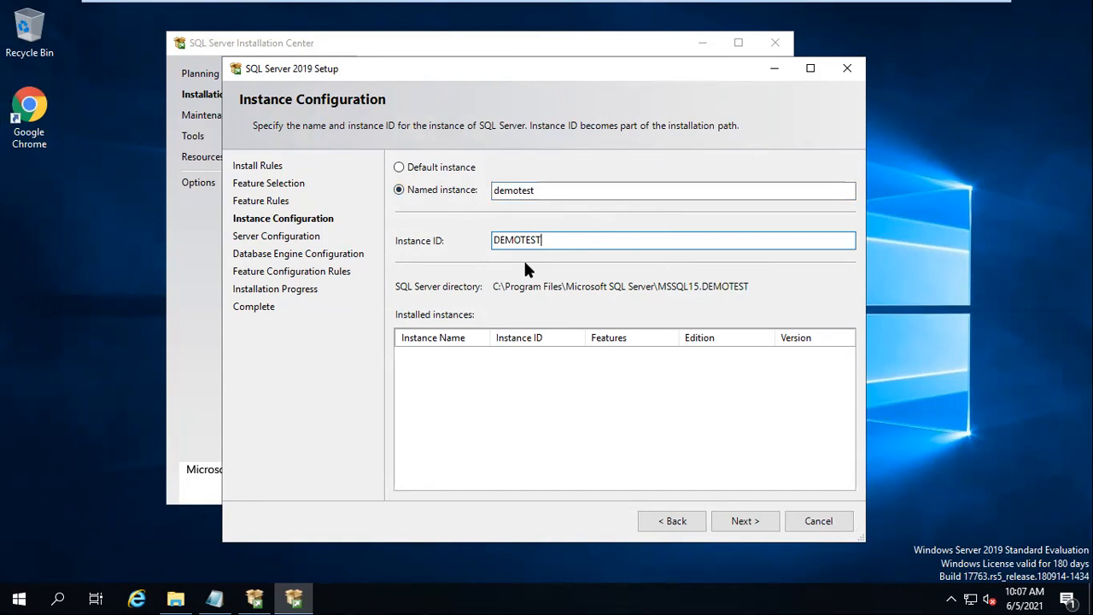
{"action": "left_click_drag", "start_coordinate": [545, 190], "coordinate": [499, 190]}
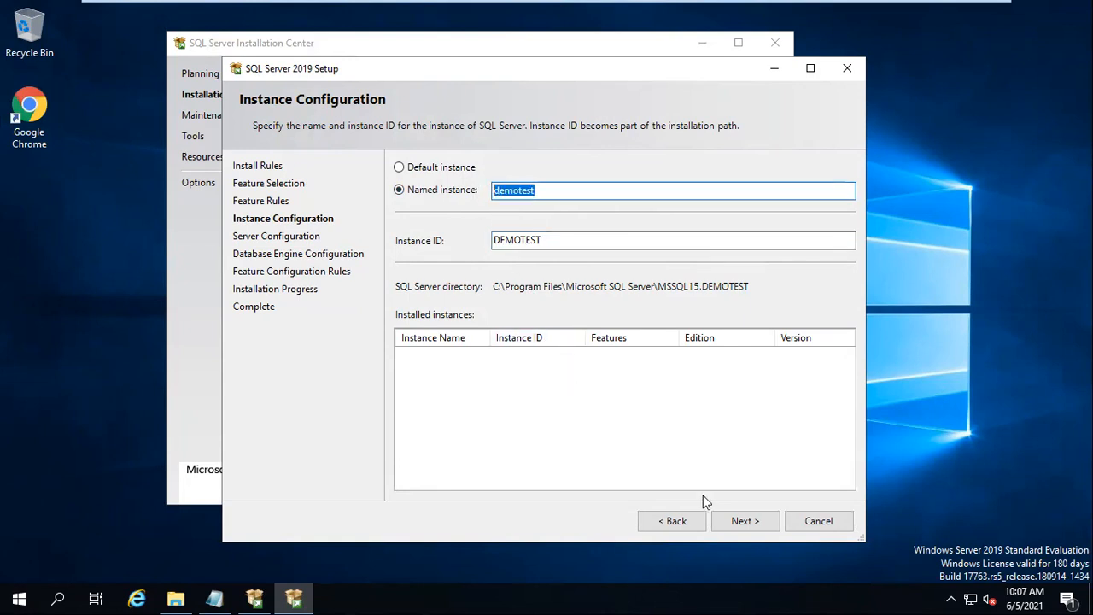
{"action": "left_click", "coordinate": [745, 522]}
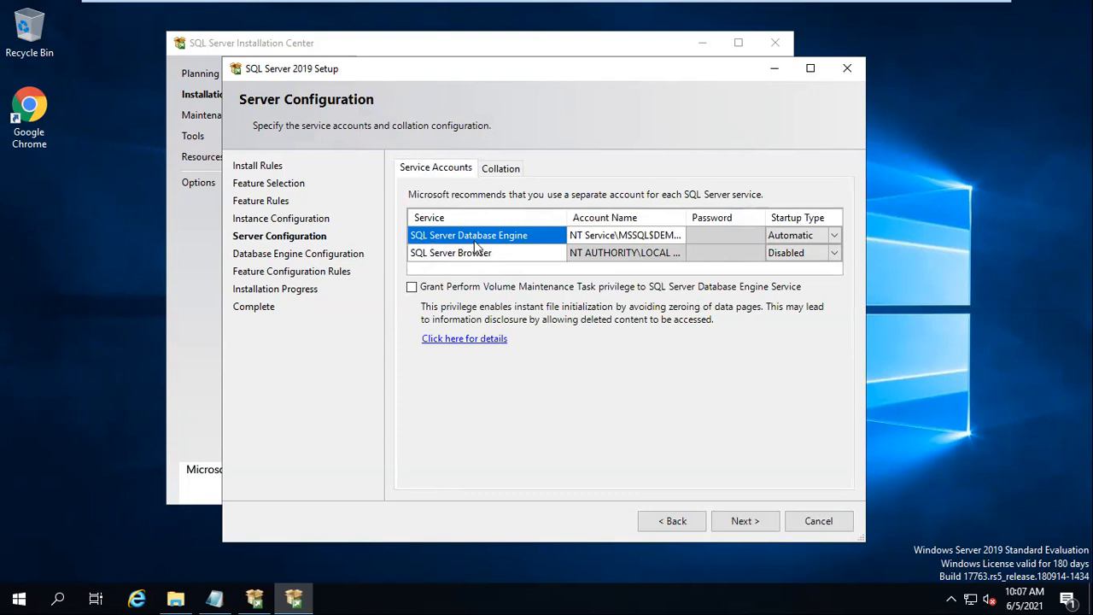
- Set the SQL Server Browser service's startup type to Automatic and continue to Database Engine Configuration
{"action": "left_click", "coordinate": [420, 256]}
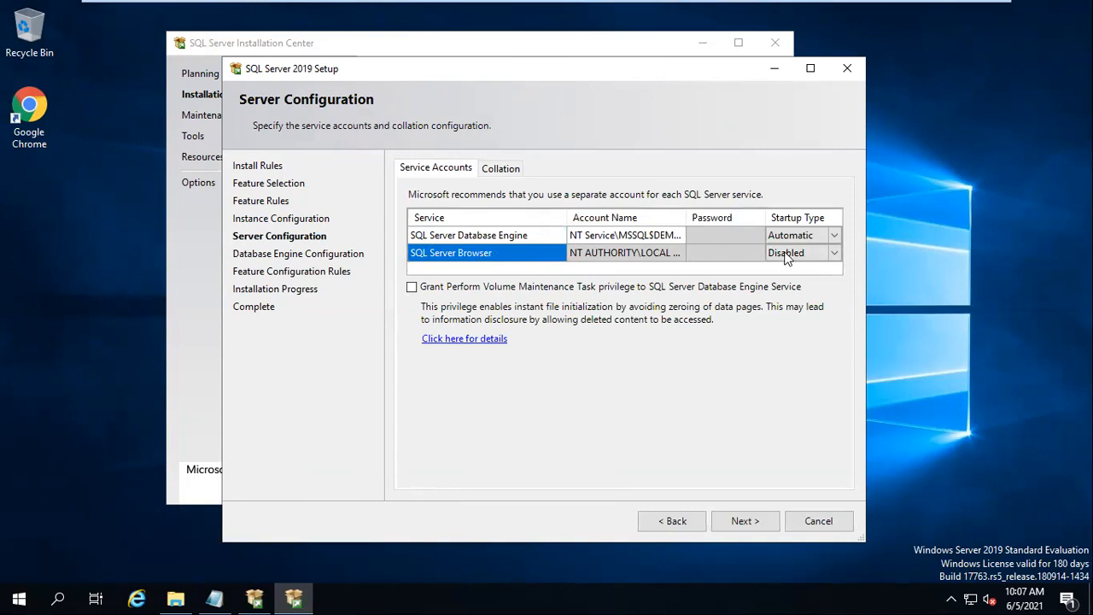
{"action": "left_click", "coordinate": [509, 236]}
{"action": "left_click", "coordinate": [834, 244]}
{"action": "left_click", "coordinate": [836, 257]}
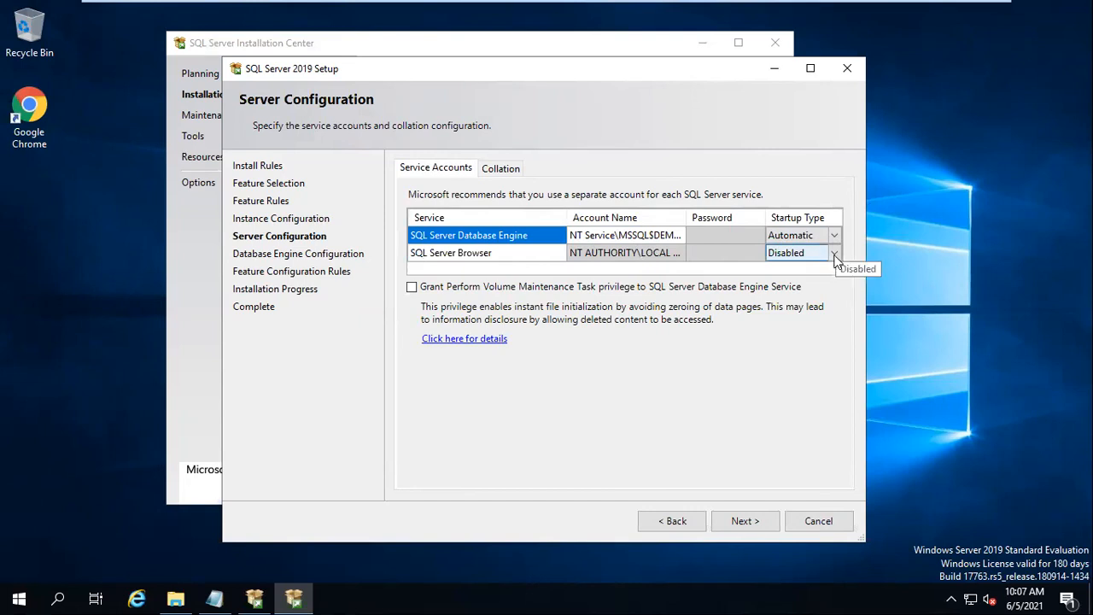
{"action": "left_click", "coordinate": [835, 254]}
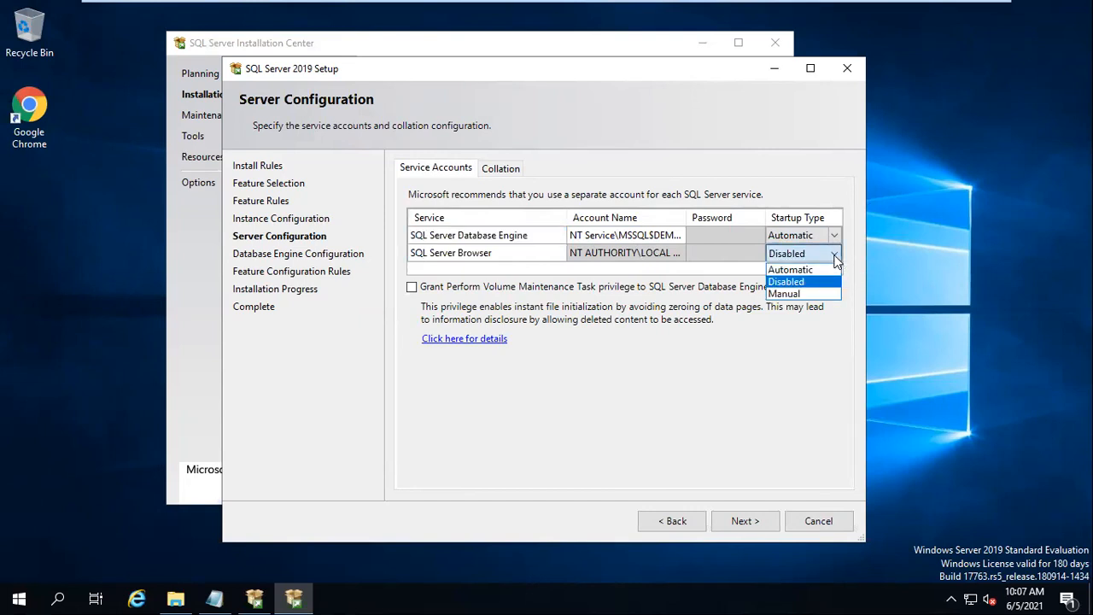
{"action": "left_click", "coordinate": [811, 270]}
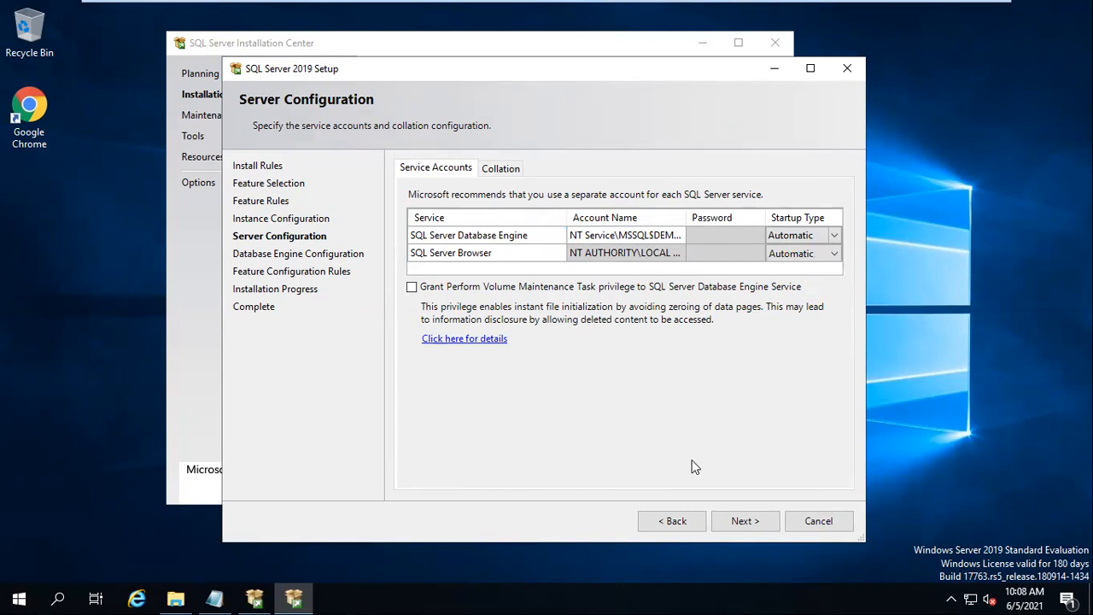
{"action": "left_click", "coordinate": [743, 520]}
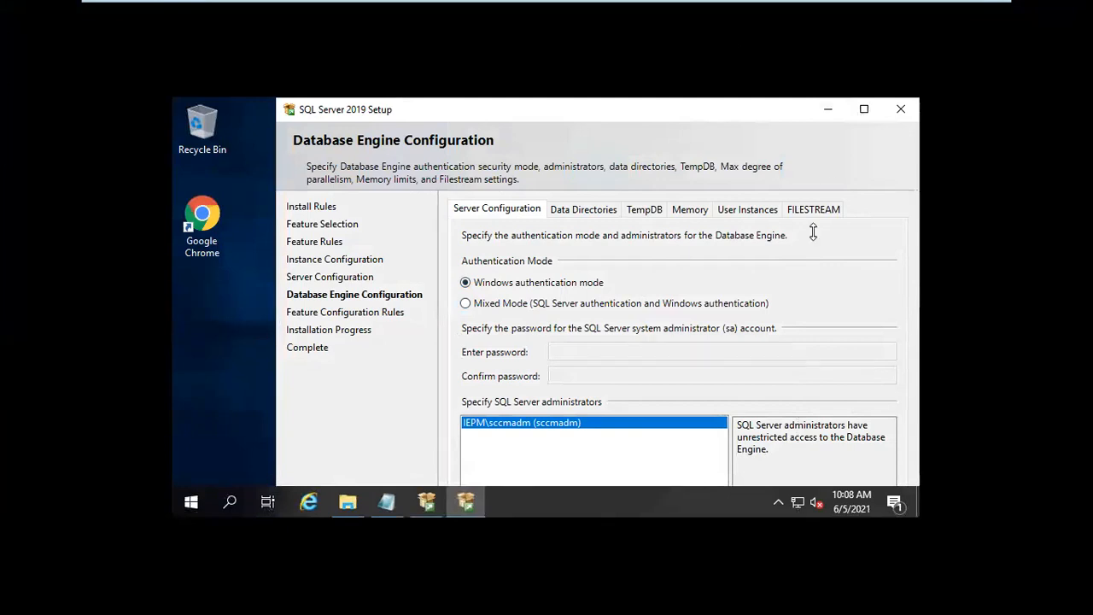
- Take the ivepm_core virtual machine out of full-screen mode in VMware Workstation
{"action": "mouse_move", "coordinate": [986, 1]}
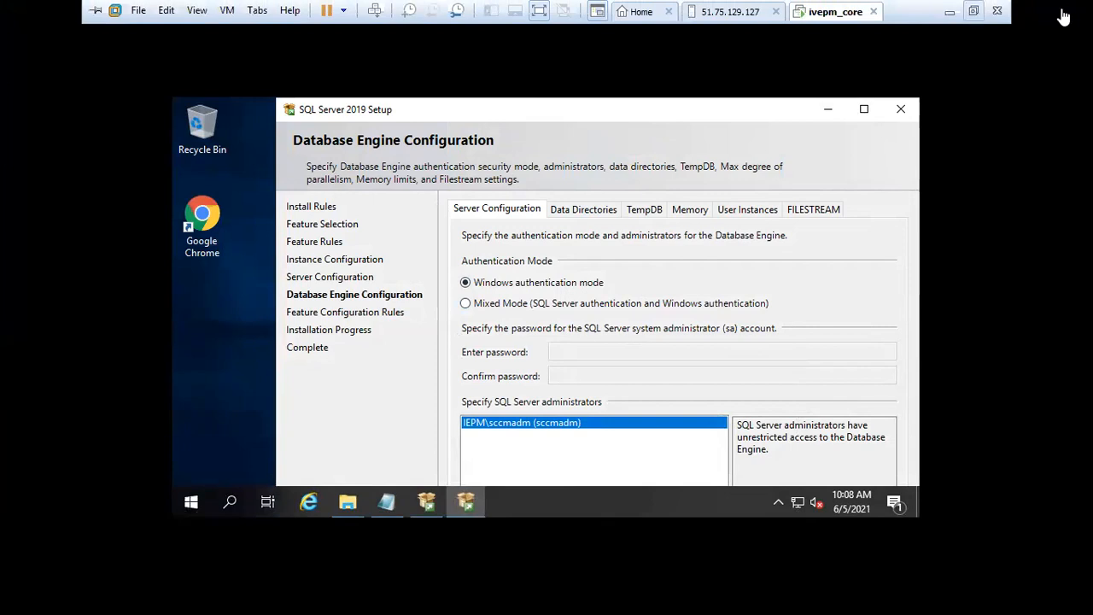
{"action": "left_click", "coordinate": [973, 12]}
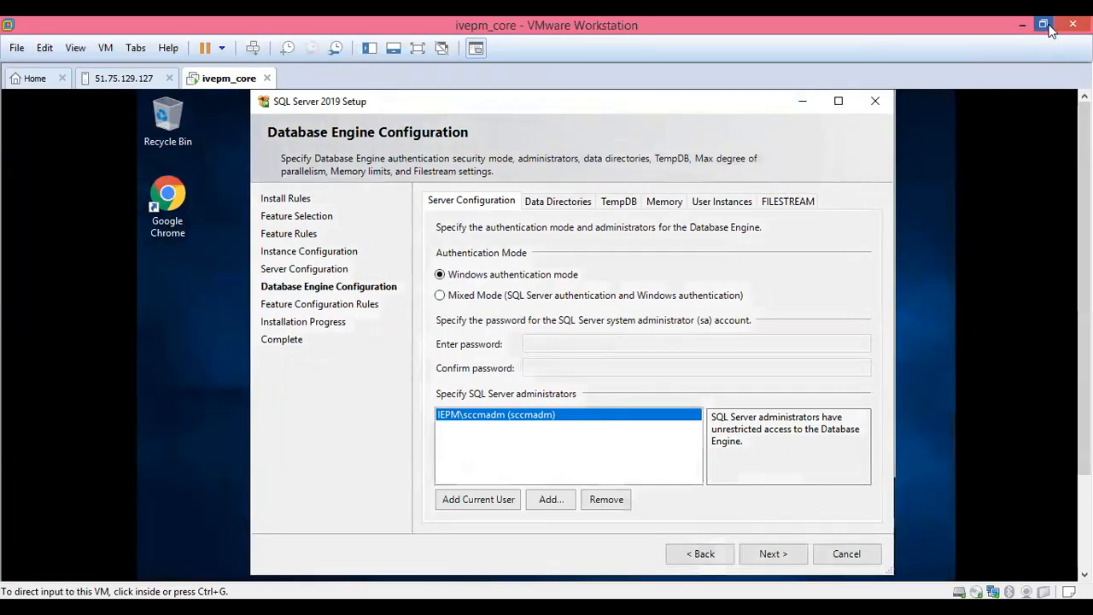
{"action": "left_click", "coordinate": [1049, 25]}
{"action": "left_click", "coordinate": [874, 13]}
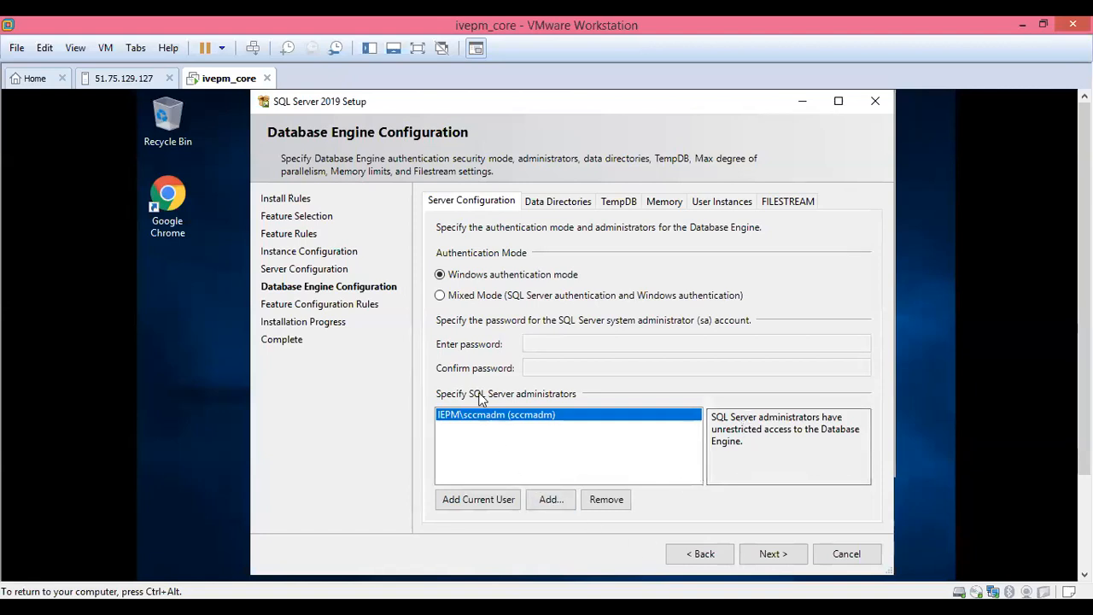
- Choose Mixed Mode authentication, enter and confirm the sa account password, and proceed with the installation
{"action": "left_click", "coordinate": [477, 297]}
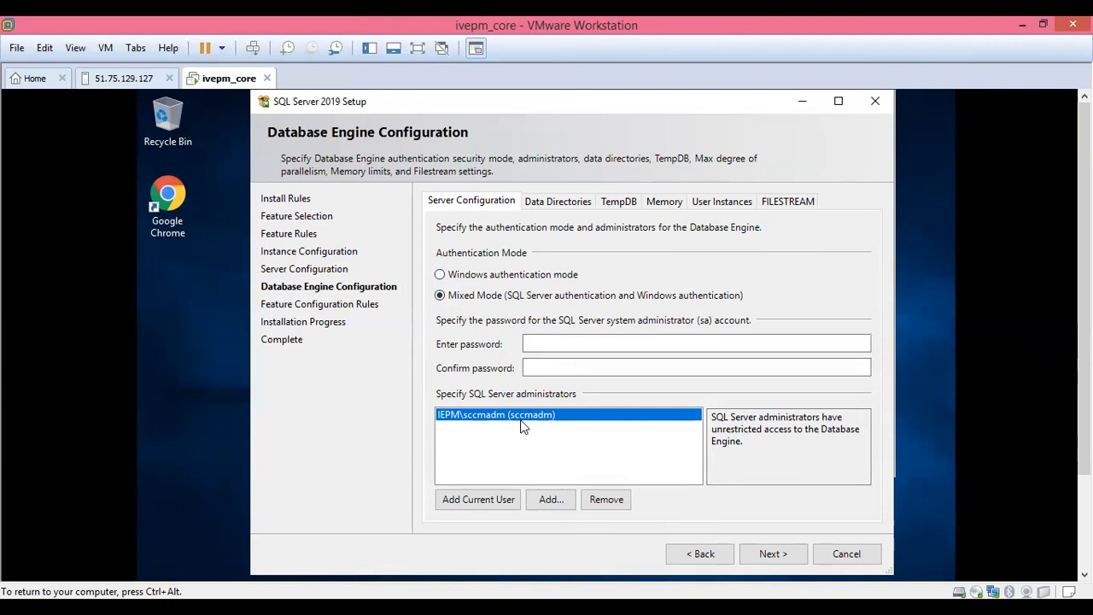
{"action": "left_click", "coordinate": [539, 344]}
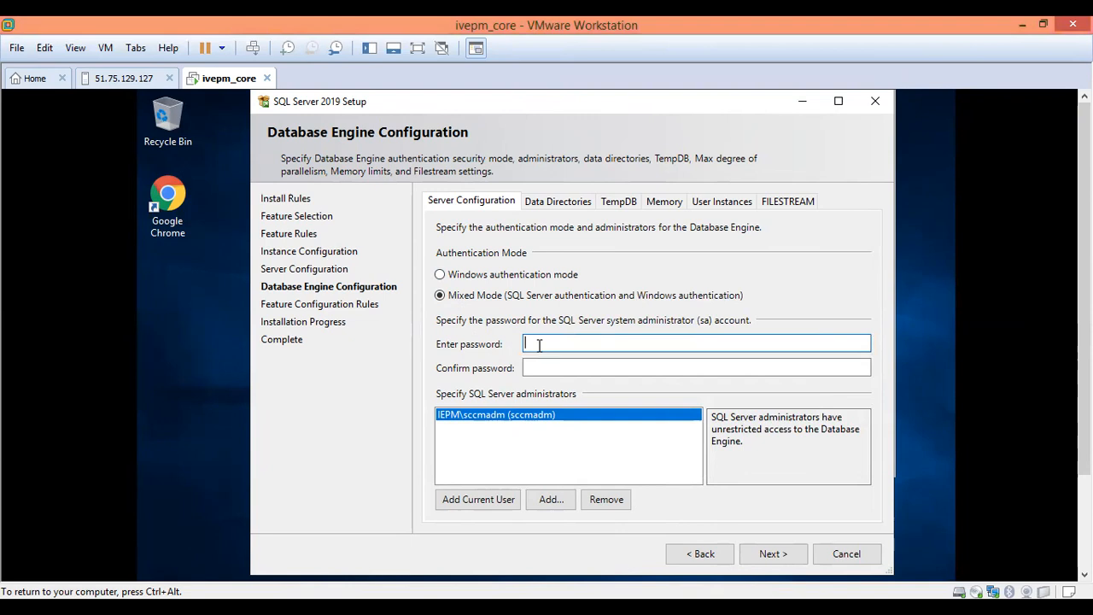
{"action": "type", "text": "••••"}
{"action": "key", "text": "BackSpace"}
{"action": "key", "text": "BackSpace"}
{"action": "key", "text": "BackSpace"}
{"action": "type", "text": "••••••"}
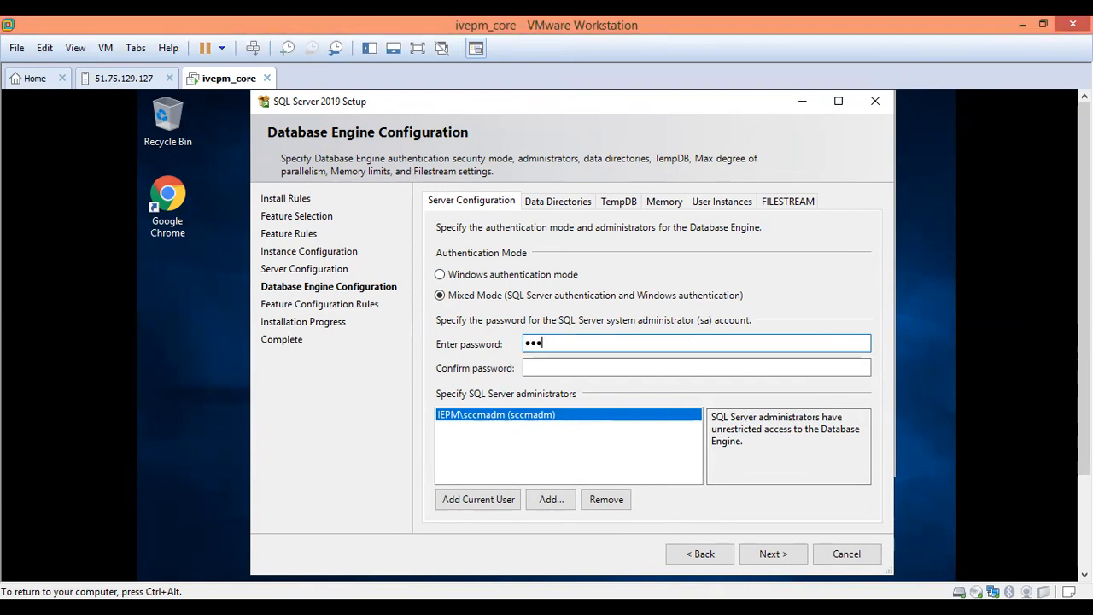
{"action": "type", "text": "••"}
{"action": "key", "text": "Tab"}
{"action": "type", "text": "••••••••"}
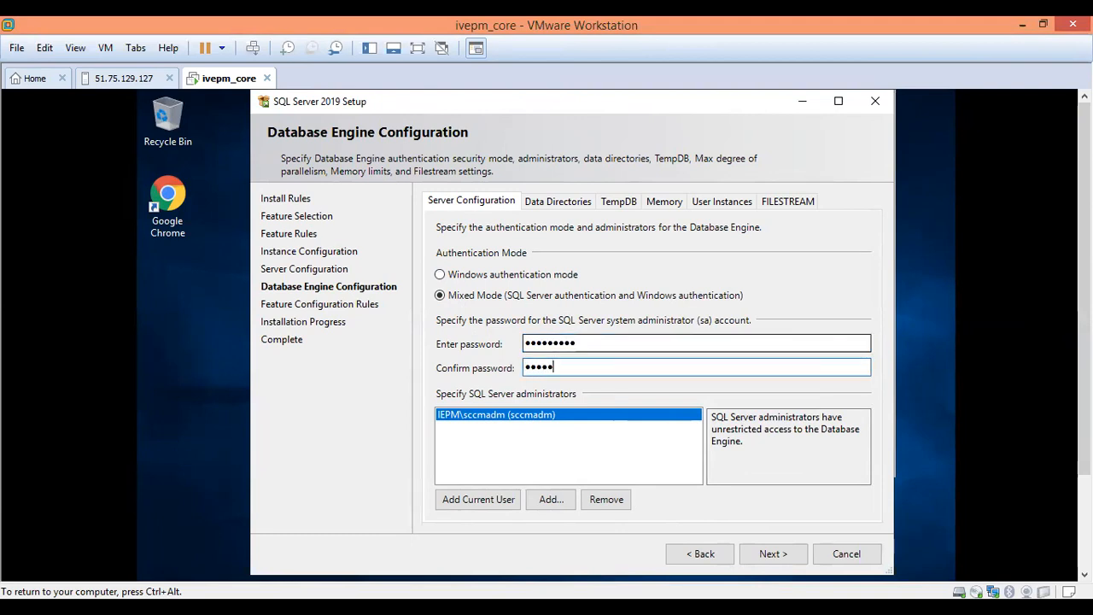
{"action": "type", "text": "•"}
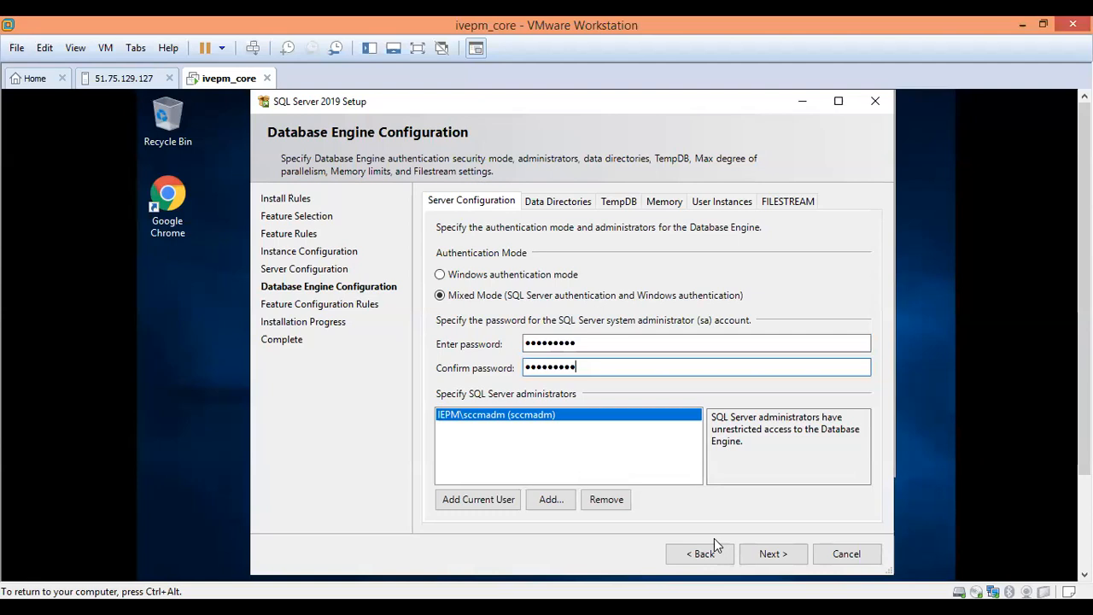
{"action": "left_click", "coordinate": [762, 554]}
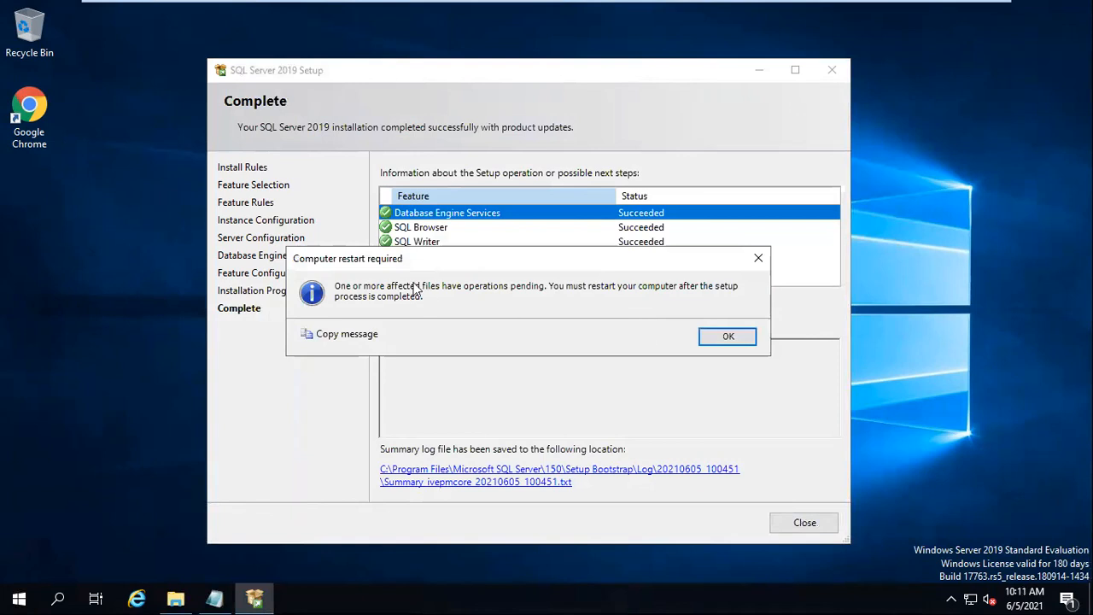
- Dismiss the restart notice, check the SQL Browser and SQL Writer installation results, and close the setup wizard
{"action": "left_click", "coordinate": [729, 336]}
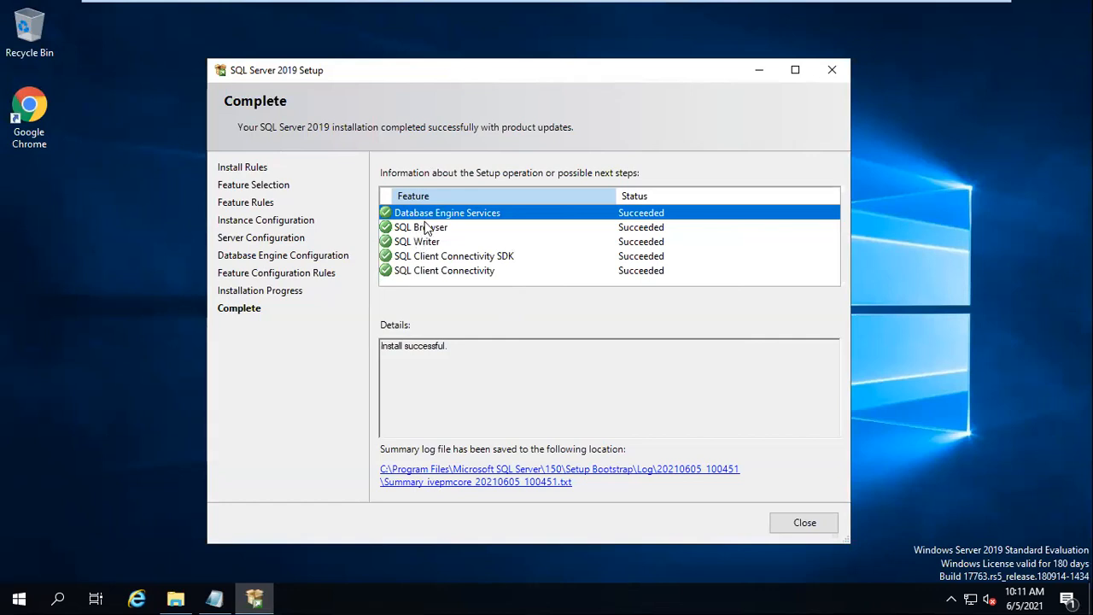
{"action": "left_click", "coordinate": [426, 231]}
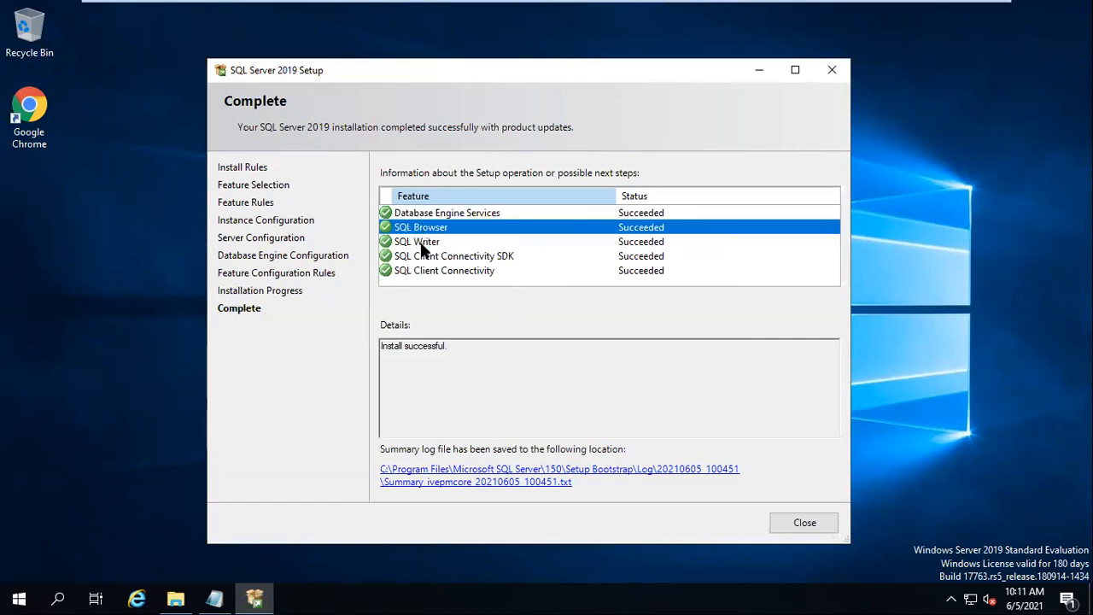
{"action": "left_click", "coordinate": [422, 243]}
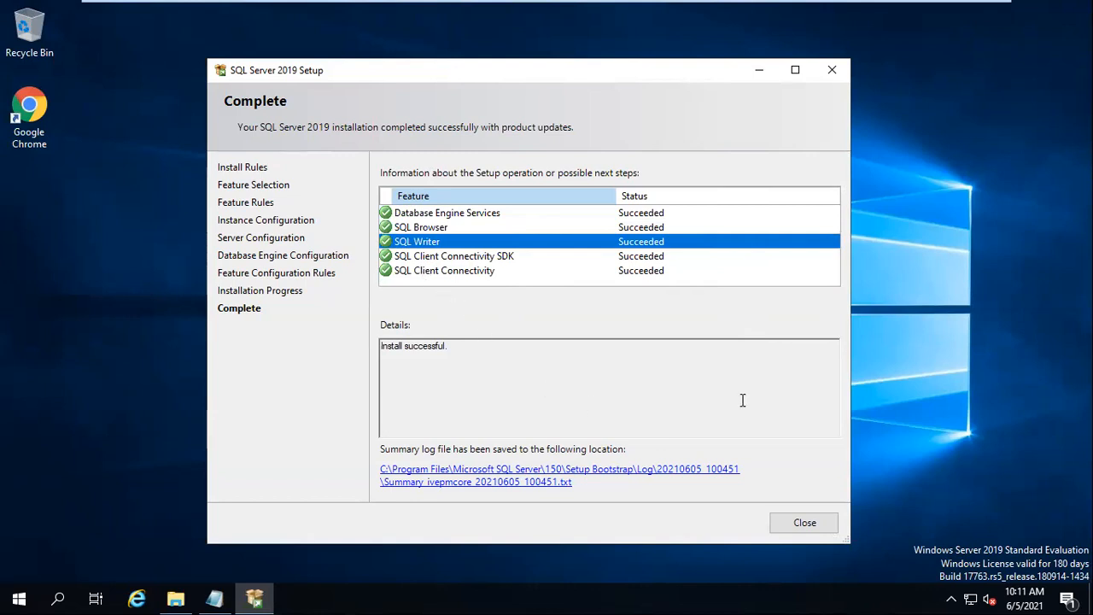
{"action": "left_click", "coordinate": [803, 523]}
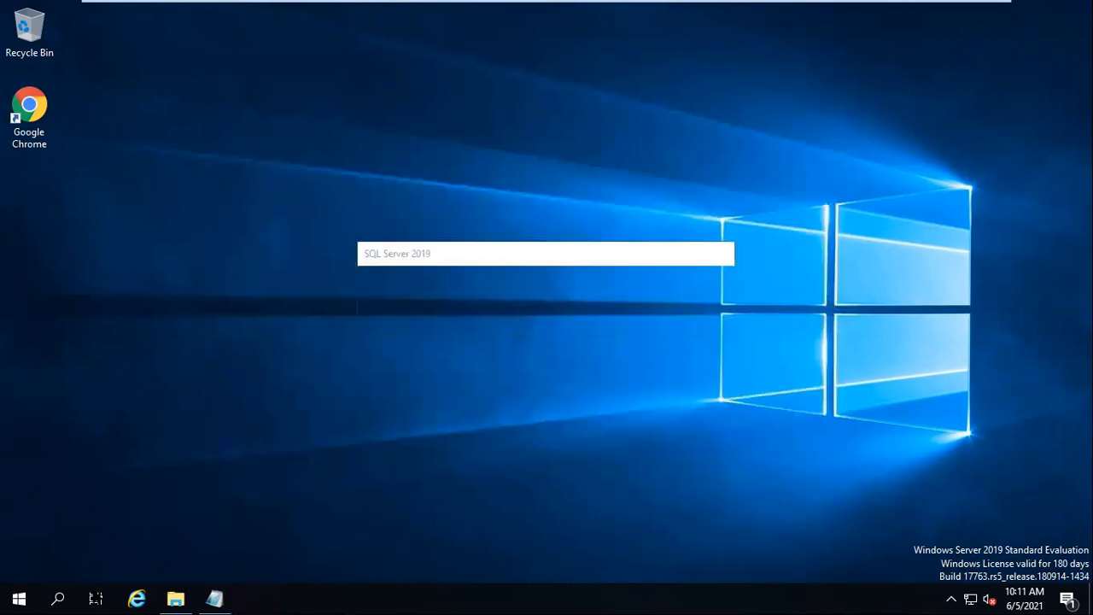
- Launch services.msc, check the status and startup type of the SQL Server (DEMOTEST) and SQL Server Browser services, and minimize the console
{"action": "right_click", "coordinate": [19, 597]}
{"action": "left_click", "coordinate": [52, 528]}
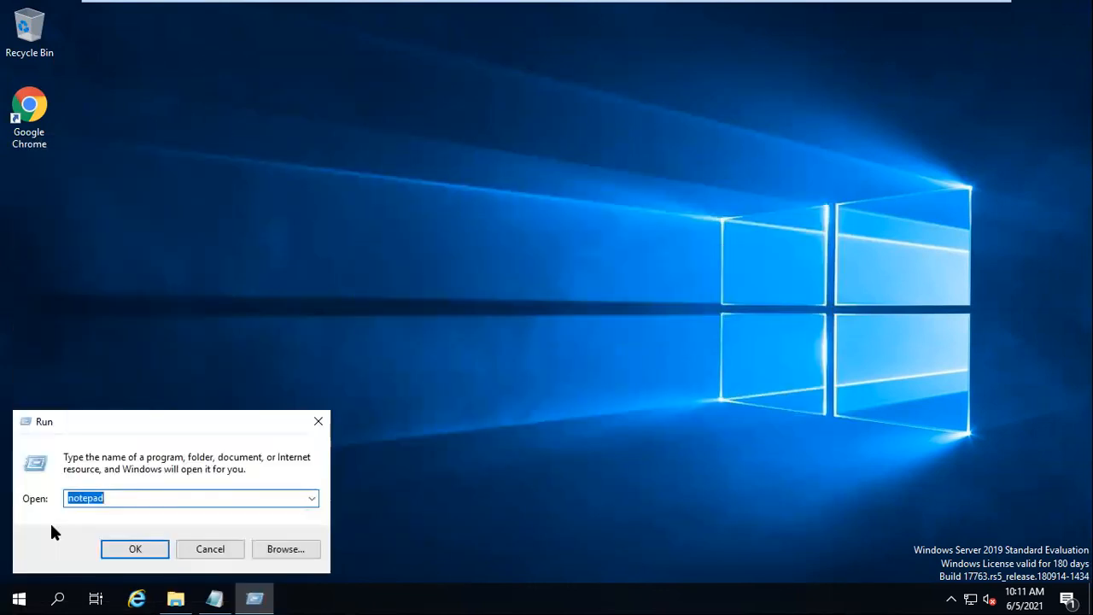
{"action": "type", "text": "services.msc"}
{"action": "key", "text": "Return"}
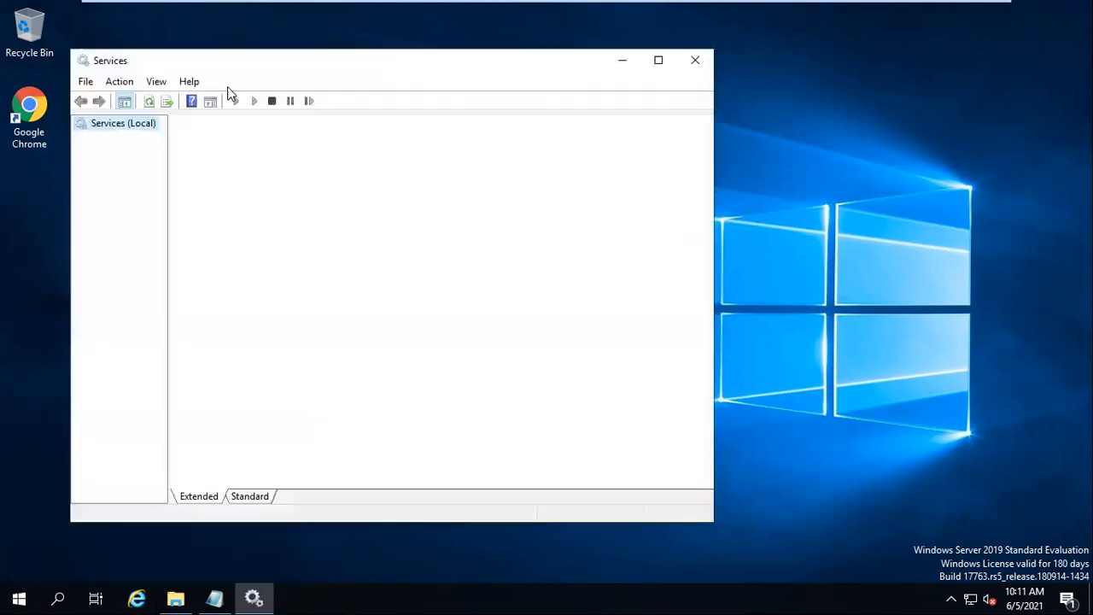
{"action": "left_click", "coordinate": [442, 239]}
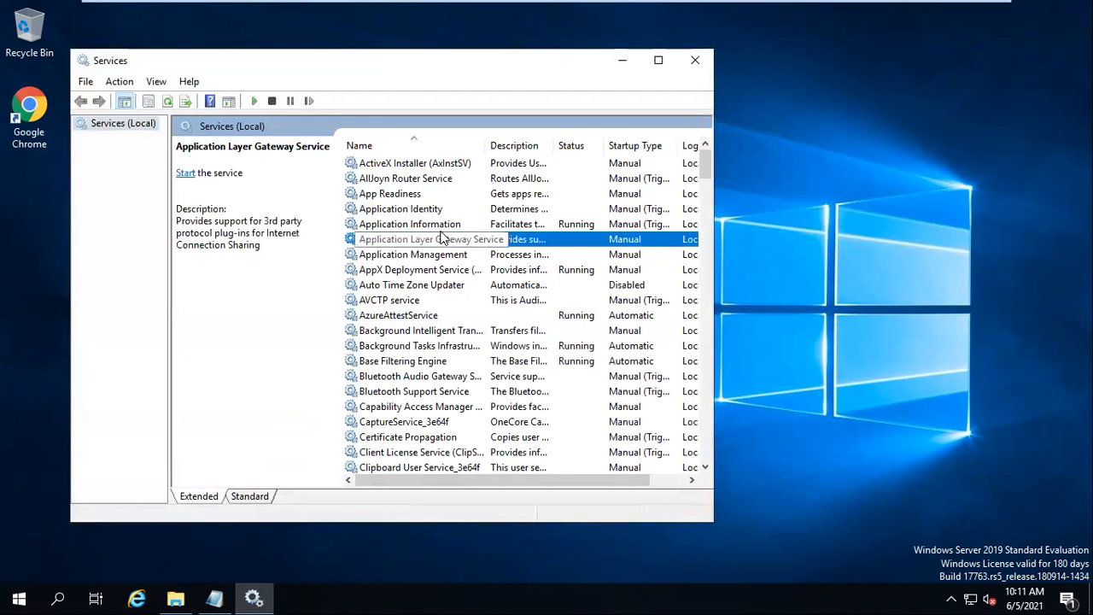
{"action": "type", "text": "sql"}
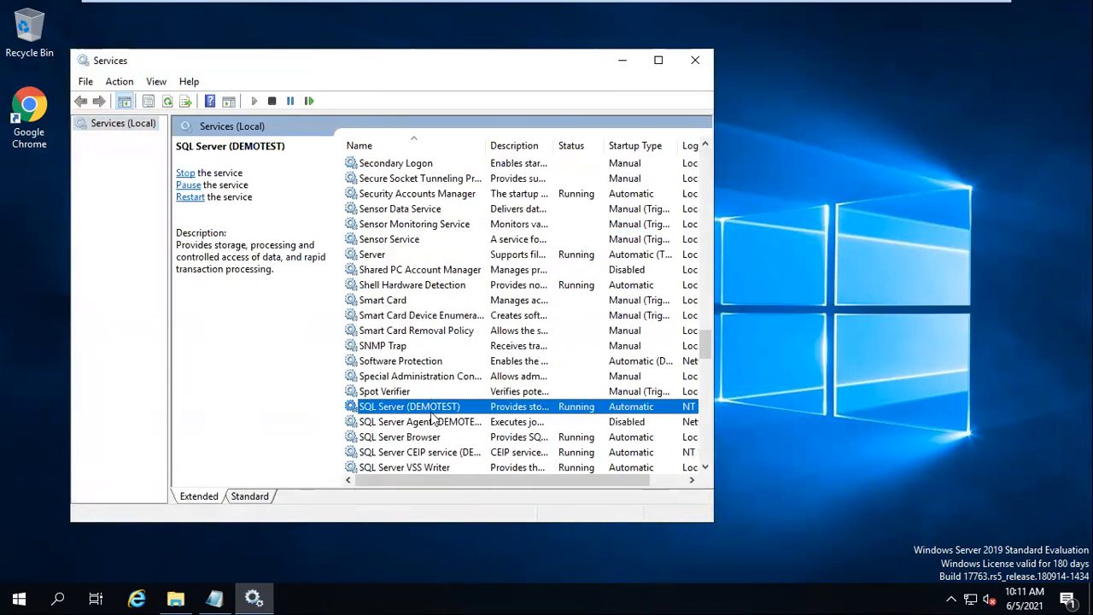
{"action": "left_click", "coordinate": [658, 59]}
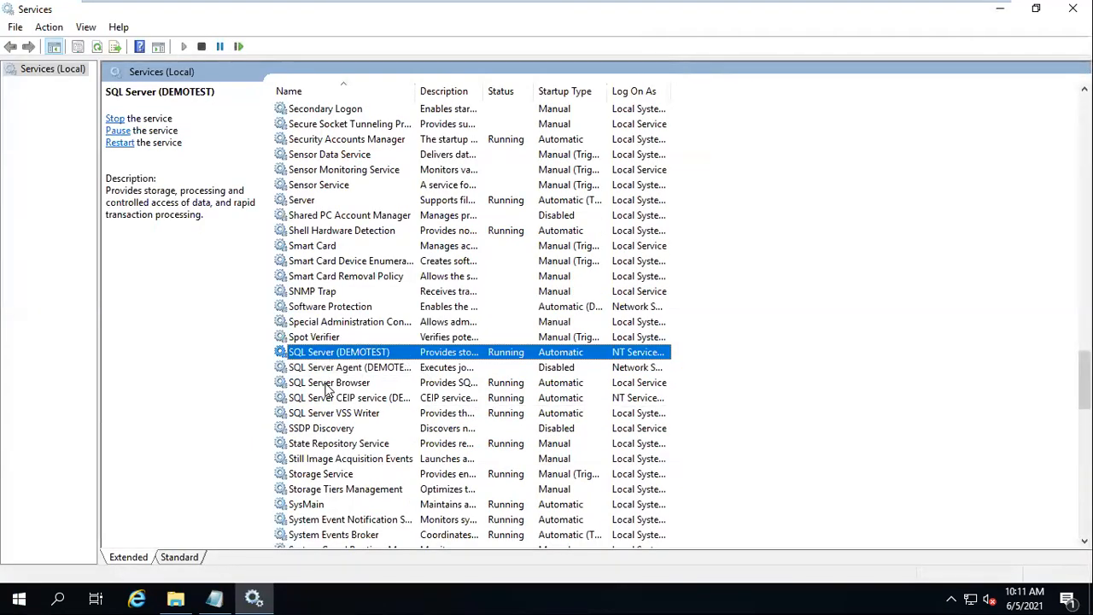
{"action": "left_click", "coordinate": [327, 383]}
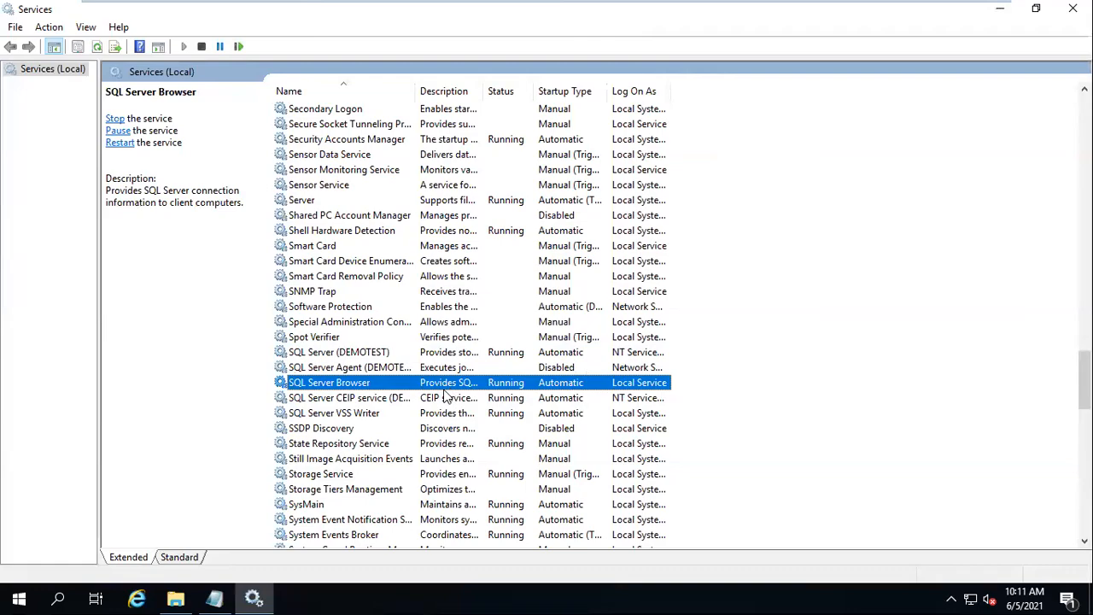
{"action": "left_click", "coordinate": [1000, 11]}
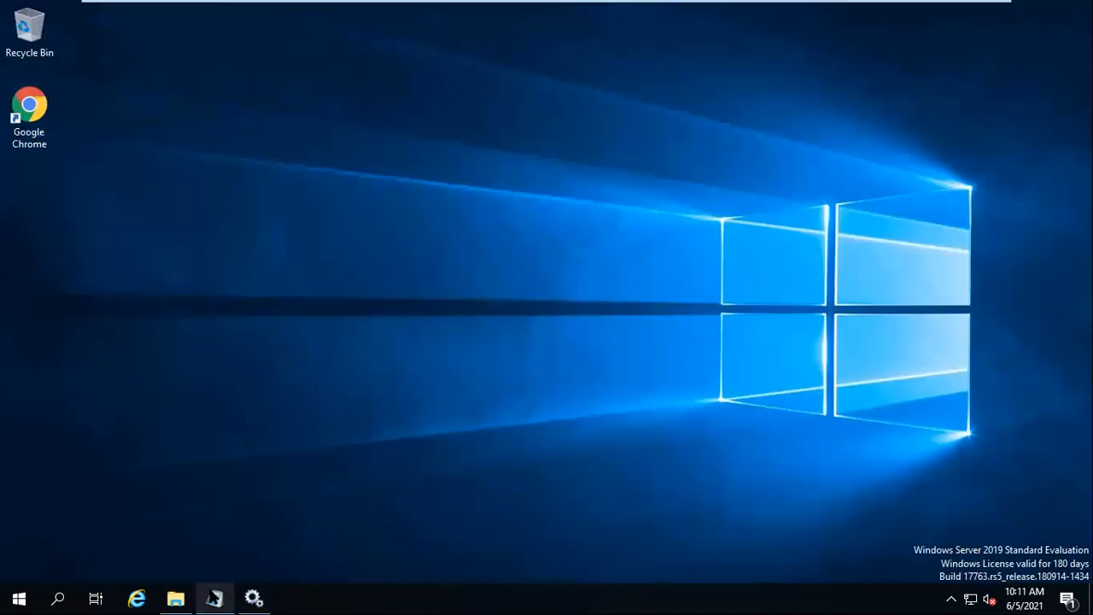
- Review the completed and remaining tasks in the SQL Express installation notes in Notepad, and minimize the notes
{"action": "left_click", "coordinate": [215, 598]}
{"action": "left_click_drag", "start_coordinate": [353, 140], "coordinate": [45, 140]}
{"action": "left_click_drag", "start_coordinate": [291, 168], "coordinate": [59, 173]}
{"action": "left_click_drag", "start_coordinate": [264, 196], "coordinate": [8, 135]}
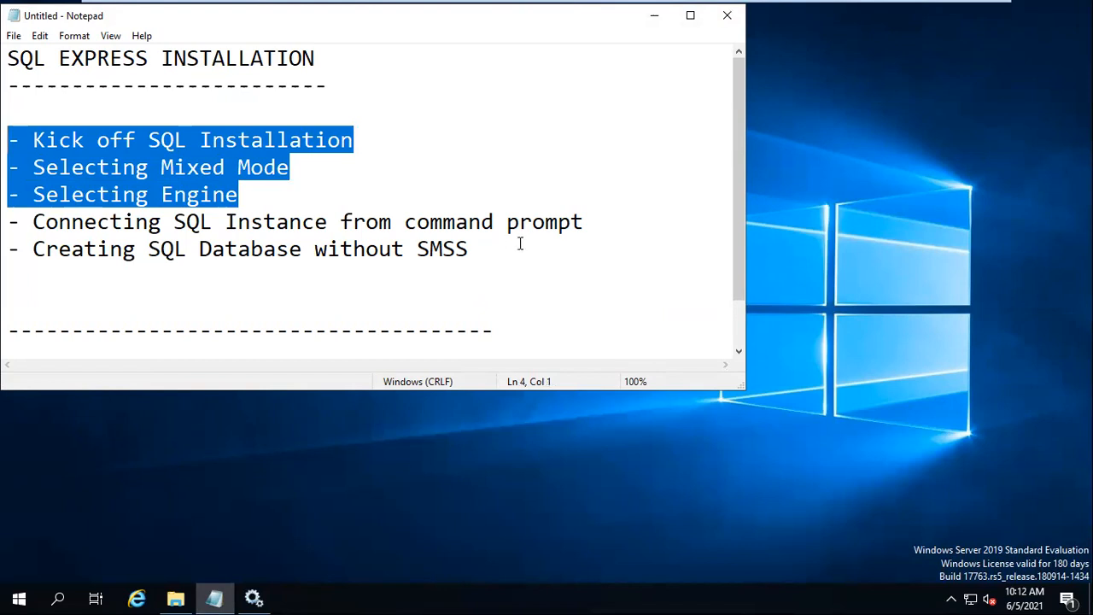
{"action": "left_click_drag", "start_coordinate": [500, 248], "coordinate": [13, 220]}
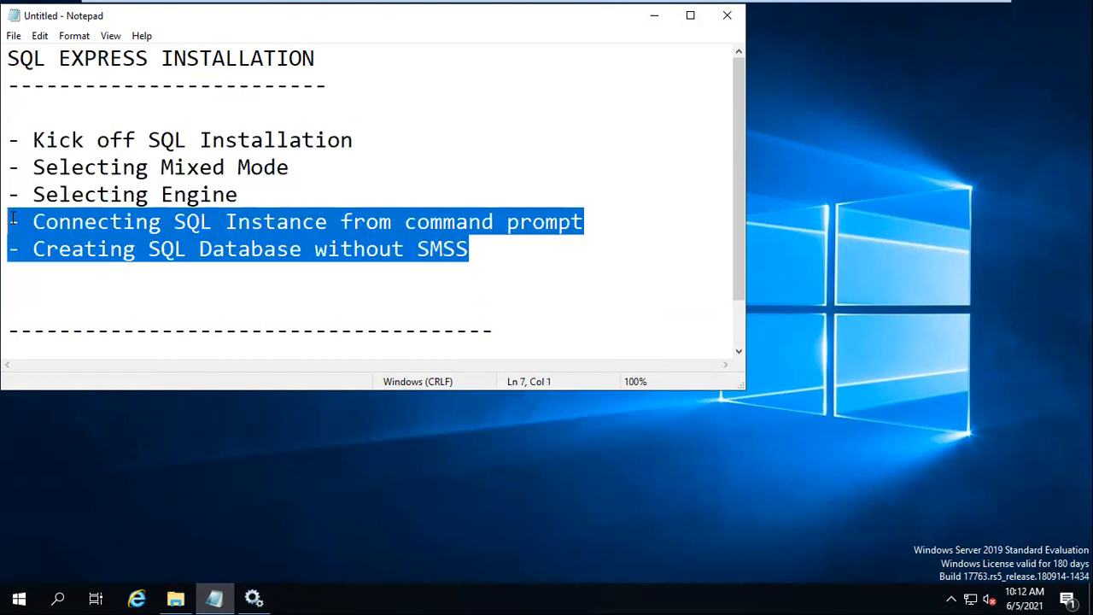
{"action": "left_click", "coordinate": [654, 20]}
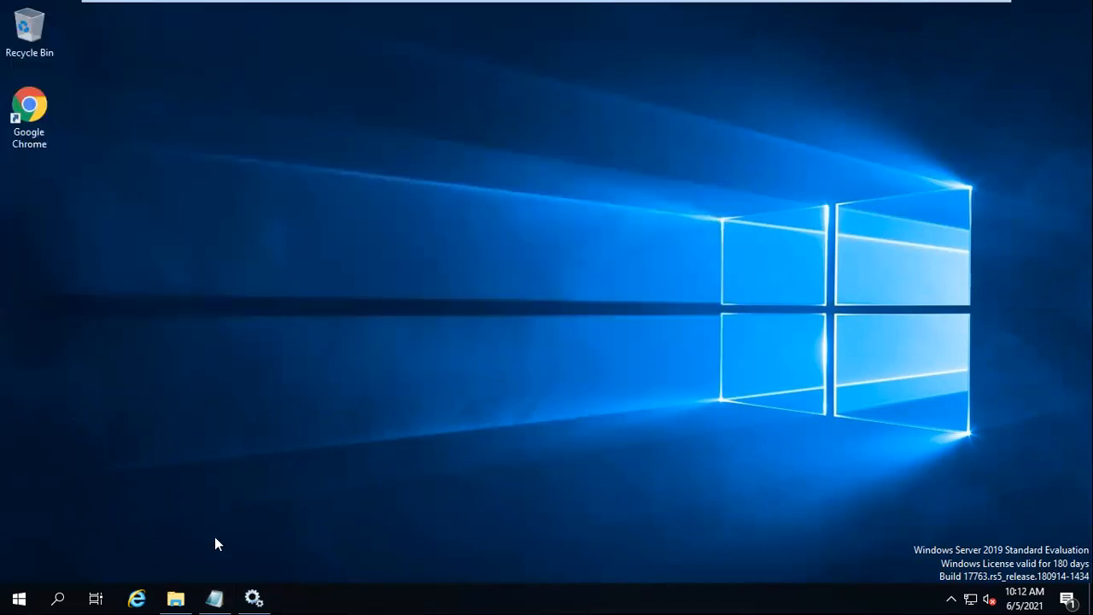
- Search for cmd and run Command Prompt as administrator, approving the User Account Control request
{"action": "right_click", "coordinate": [6, 595]}
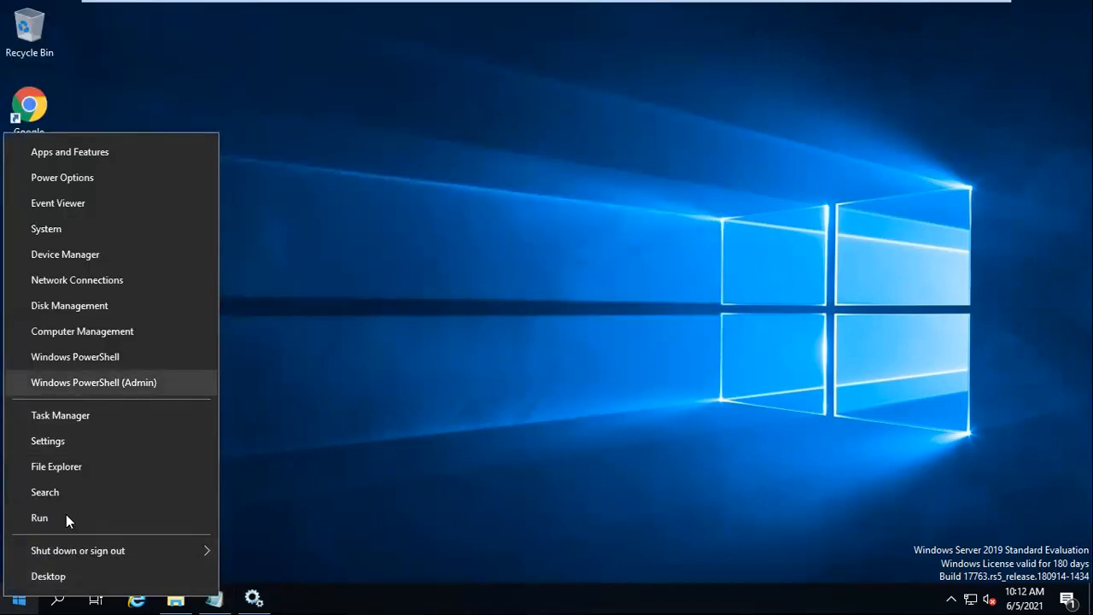
{"action": "left_click", "coordinate": [299, 495]}
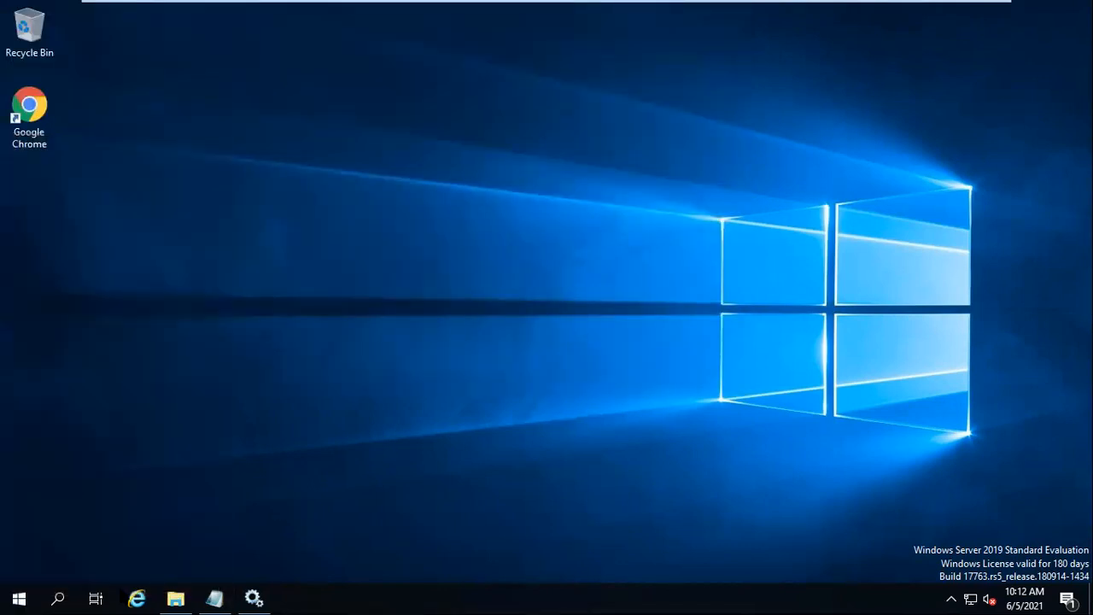
{"action": "left_click", "coordinate": [57, 598]}
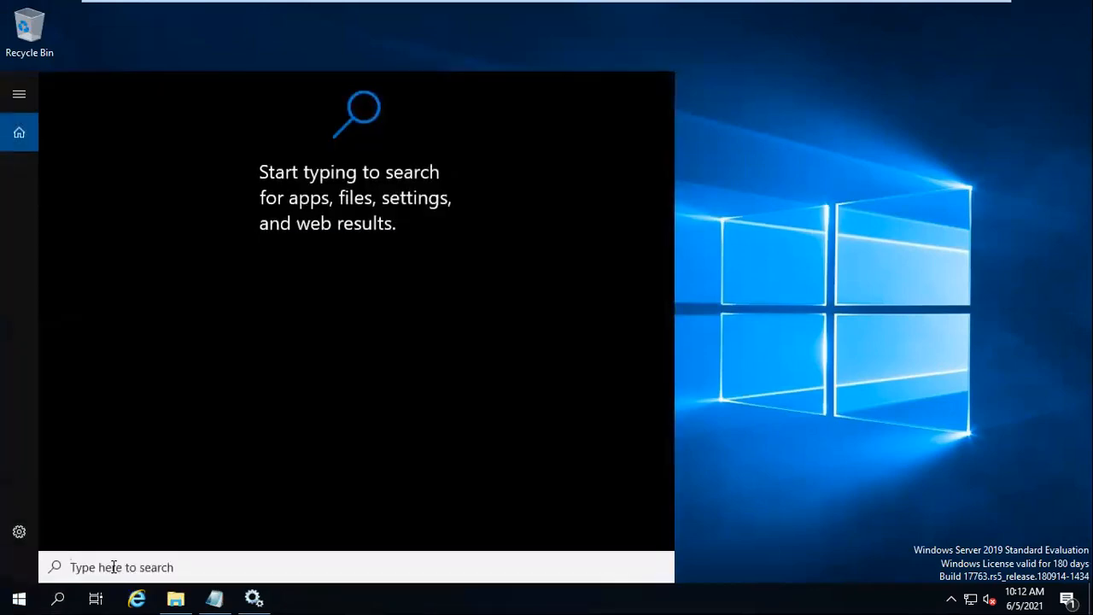
{"action": "type", "text": "cmd"}
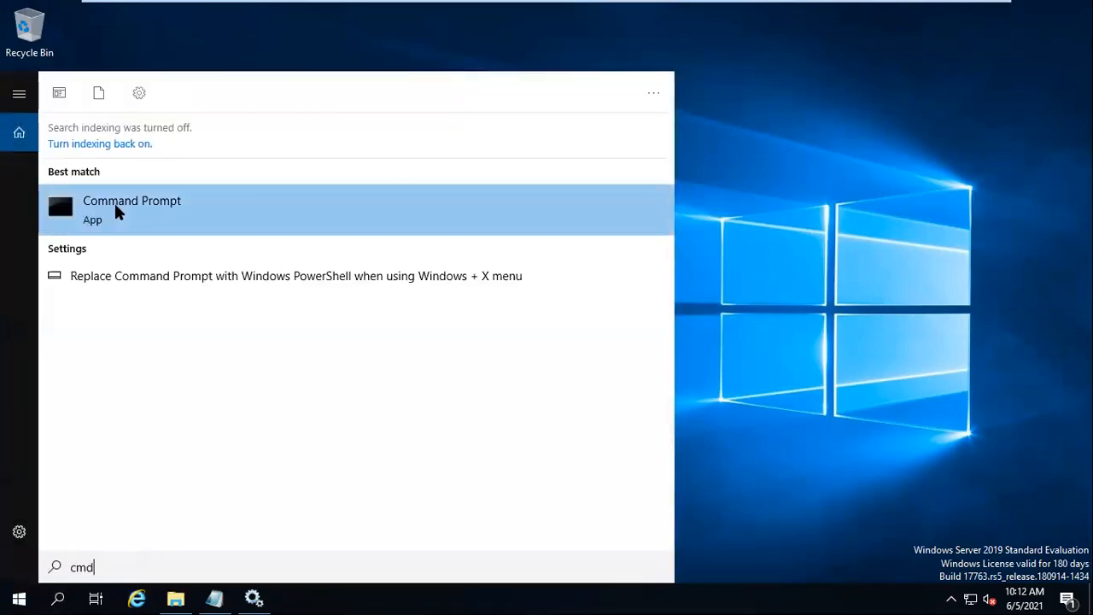
{"action": "right_click", "coordinate": [114, 202]}
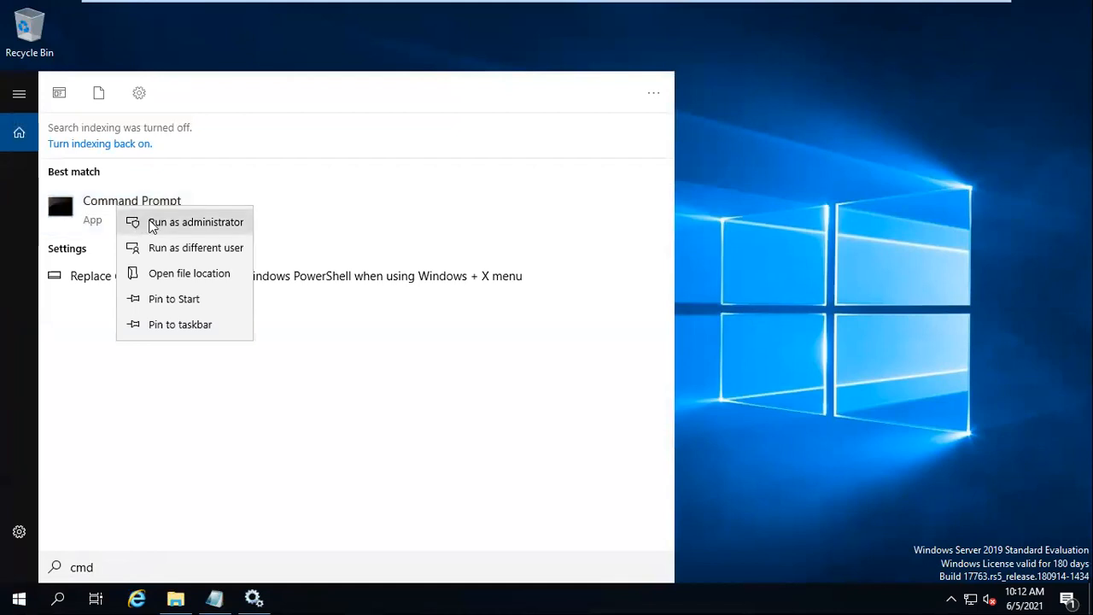
{"action": "left_click", "coordinate": [152, 224]}
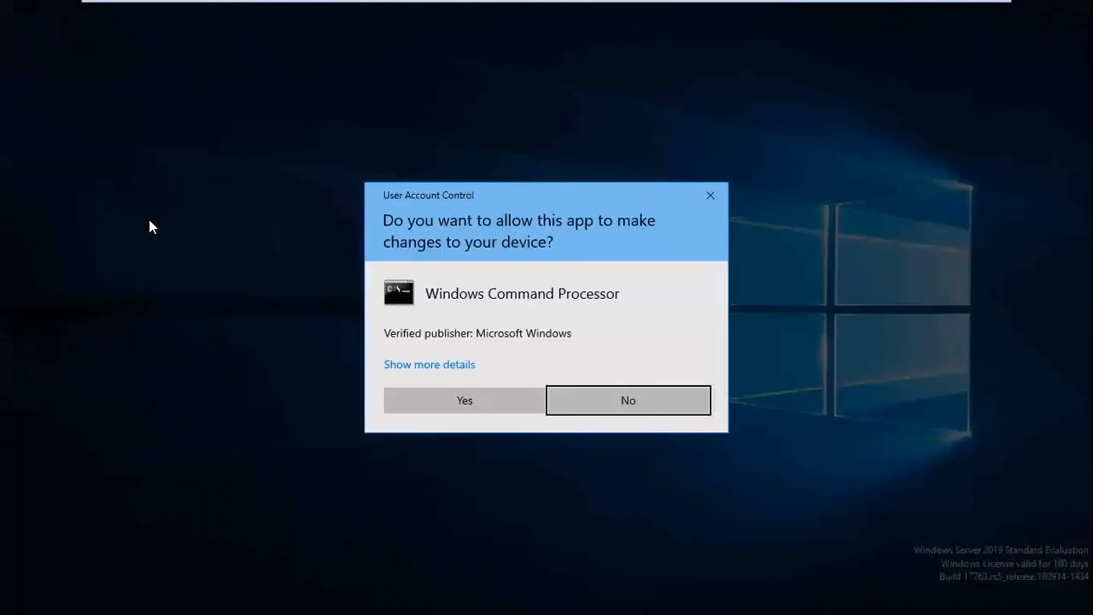
{"action": "left_click", "coordinate": [484, 402]}
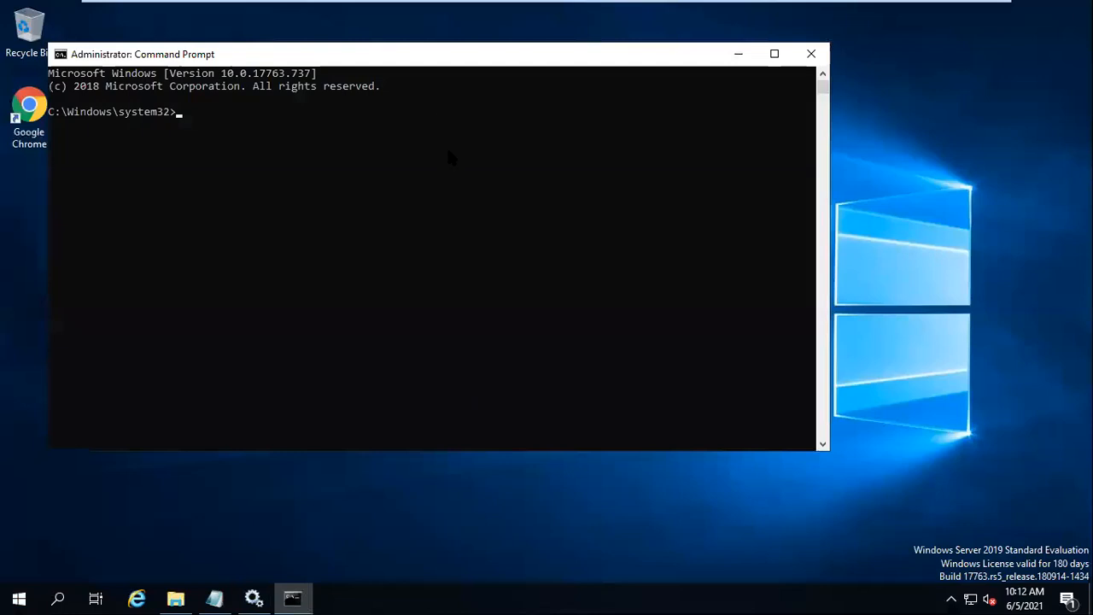
{"action": "left_click_drag", "start_coordinate": [435, 60], "coordinate": [504, 63]}
{"action": "left_click", "coordinate": [517, 217]}
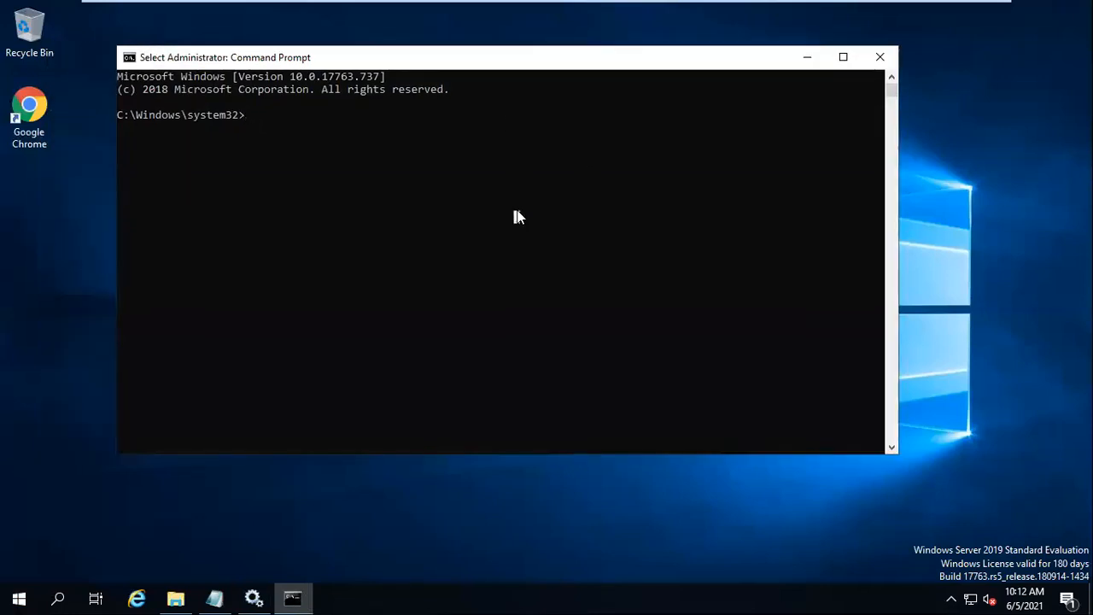
- Connect to the named instance with Windows authentication by running "sqlcmd -S localhost\demotest -E"
{"action": "type", "text": "sqlccmd"}
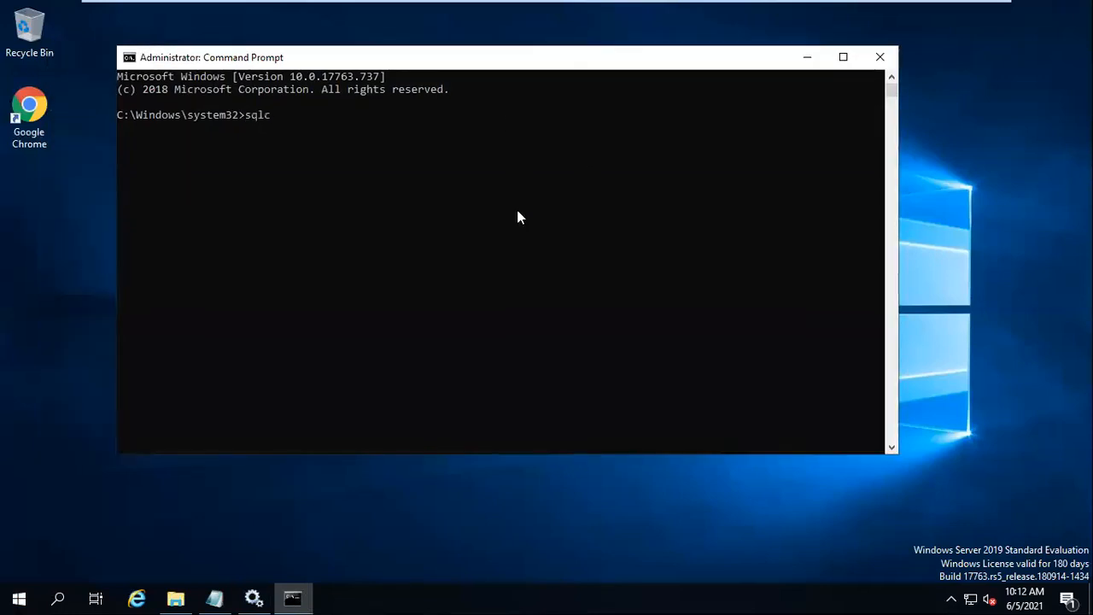
{"action": "key", "text": "BackSpace"}
{"action": "key", "text": "BackSpace"}
{"action": "key", "text": "BackSpace"}
{"action": "type", "text": "md -S localhost\\demotest"}
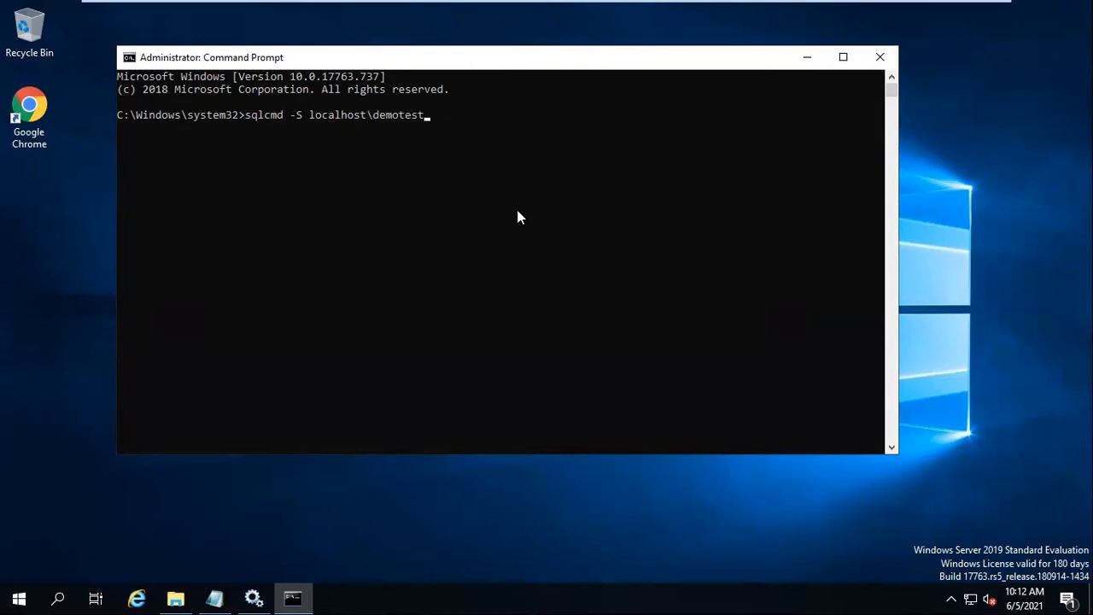
{"action": "type", "text": " -E"}
{"action": "key", "text": "Return"}
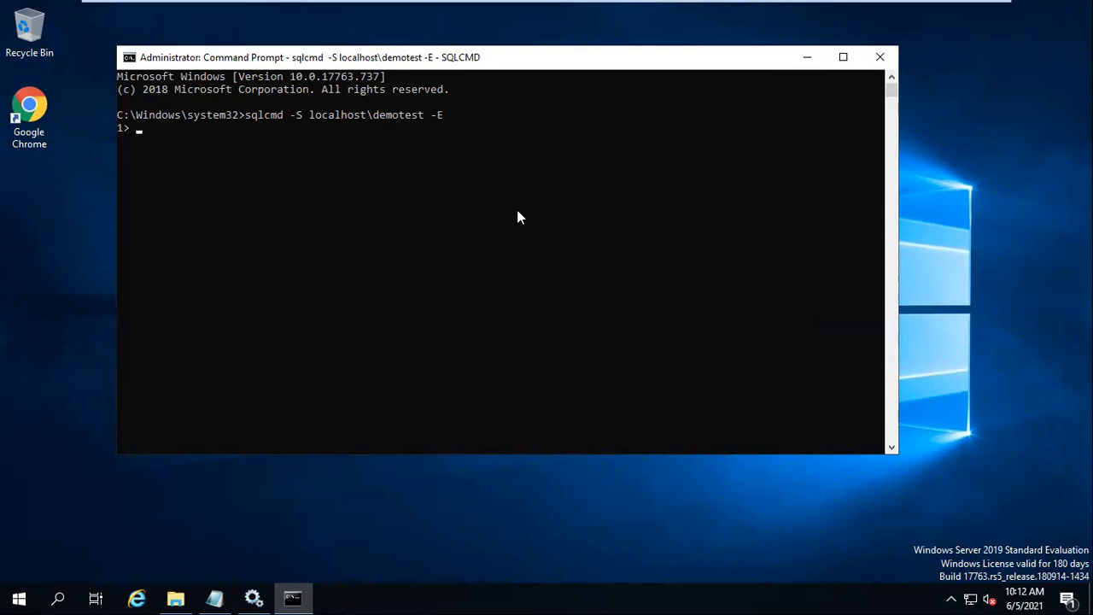
- Create a database named demodb on the connected instance, execute the batch with go, and exit sqlcmd
{"action": "type", "text": "create database "}
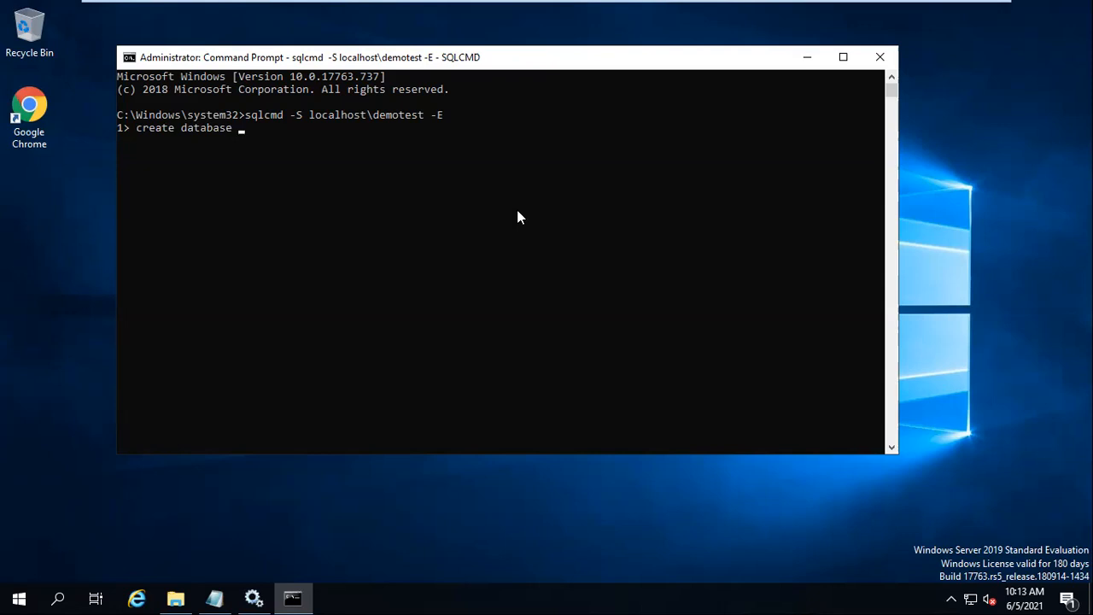
{"action": "type", "text": "demodb"}
{"action": "key", "text": "Return"}
{"action": "type", "text": "go"}
{"action": "key", "text": "Return"}
{"action": "type", "text": "exit"}
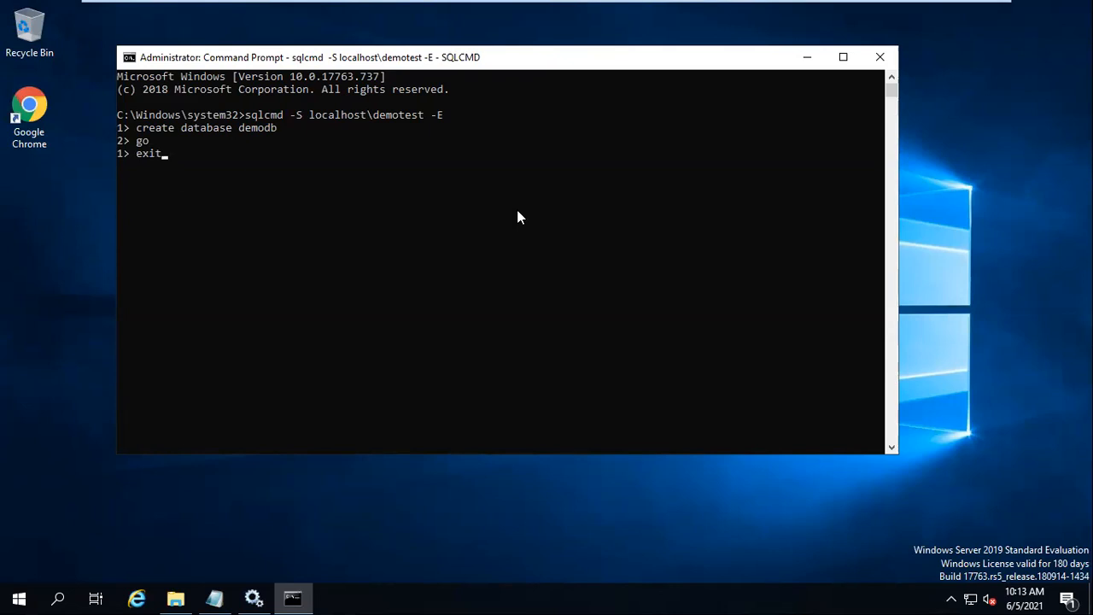
{"action": "key", "text": "Return"}
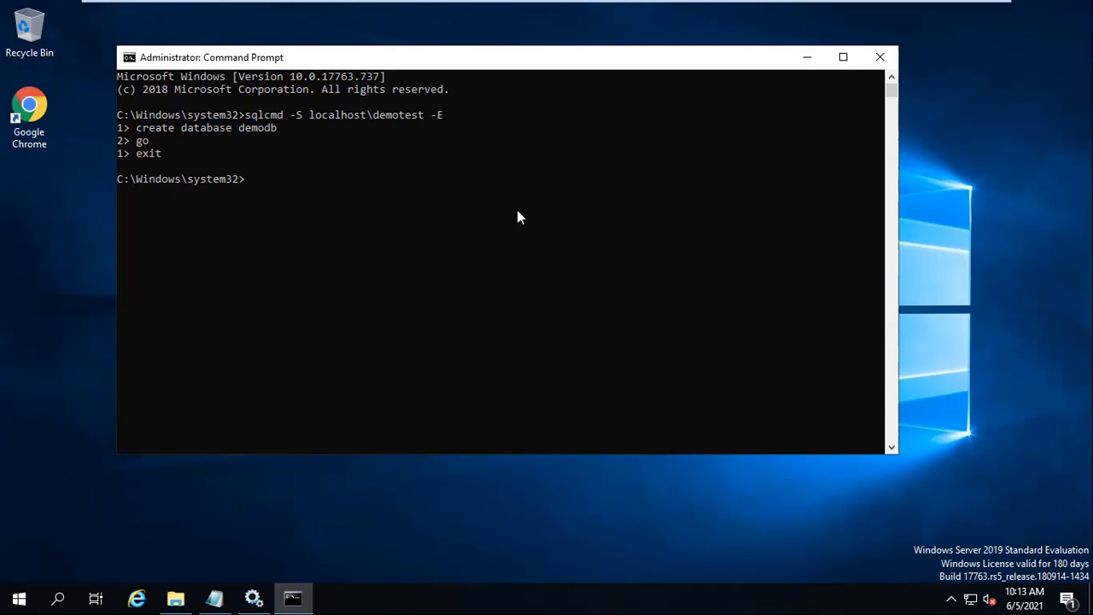
- Create an empty test.udl file with "copy con test.udl", ending the input with a single ^Z
{"action": "type", "text": "copy con test.udl"}
{"action": "key", "text": "Return"}
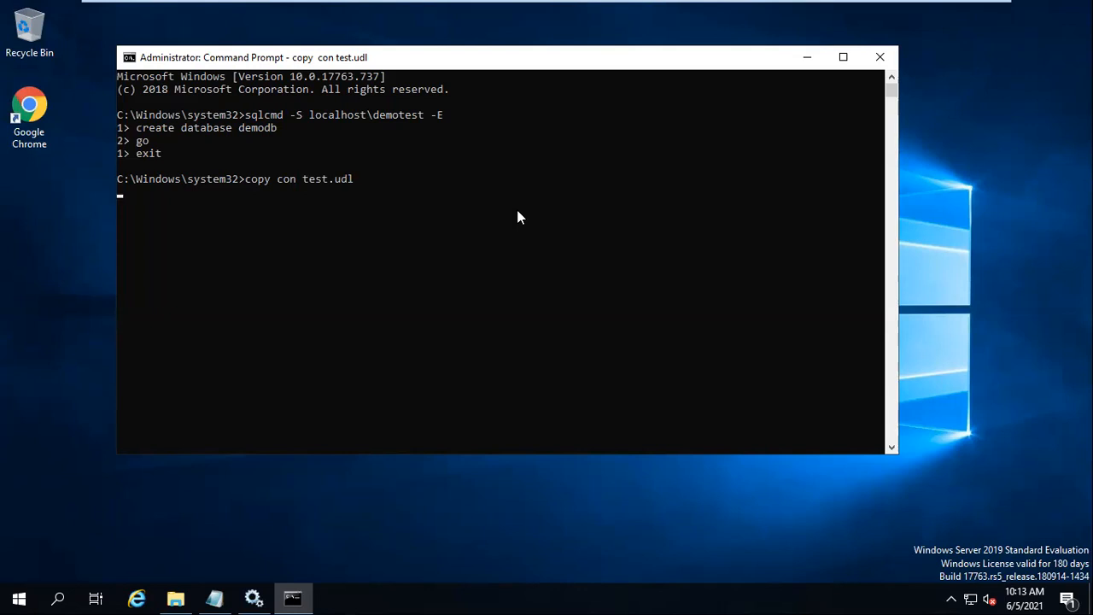
{"action": "key", "text": "ctrl+z"}
{"action": "key", "text": "ctrl+z"}
{"action": "key", "text": "ctrl+z"}
{"action": "key", "text": "ctrl+z"}
{"action": "key", "text": "ctrl+z"}
{"action": "key", "text": "ctrl+z"}
{"action": "key", "text": "ctrl+z"}
{"action": "key", "text": "ctrl+z"}
{"action": "key", "text": "ctrl+z"}
{"action": "key", "text": "ctrl+z"}
{"action": "key", "text": "ctrl+z"}
{"action": "key", "text": "ctrl+z"}
{"action": "key", "text": "ctrl+z"}
{"action": "key", "text": "ctrl+z"}
{"action": "key", "text": "ctrl+z"}
{"action": "key", "text": "ctrl+z"}
{"action": "key", "text": "ctrl+z"}
{"action": "key", "text": "ctrl+z"}
{"action": "key", "text": "ctrl+z"}
{"action": "key", "text": "ctrl+z"}
{"action": "key", "text": "BackSpace"}
{"action": "key", "text": "BackSpace"}
{"action": "key", "text": "BackSpace"}
{"action": "key", "text": "BackSpace"}
{"action": "key", "text": "BackSpace"}
{"action": "key", "text": "BackSpace"}
{"action": "key", "text": "BackSpace"}
{"action": "key", "text": "BackSpace"}
{"action": "key", "text": "BackSpace"}
{"action": "key", "text": "BackSpace"}
{"action": "key", "text": "BackSpace"}
{"action": "key", "text": "BackSpace"}
{"action": "key", "text": "BackSpace"}
{"action": "key", "text": "BackSpace"}
{"action": "key", "text": "BackSpace"}
{"action": "key", "text": "BackSpace"}
{"action": "key", "text": "BackSpace"}
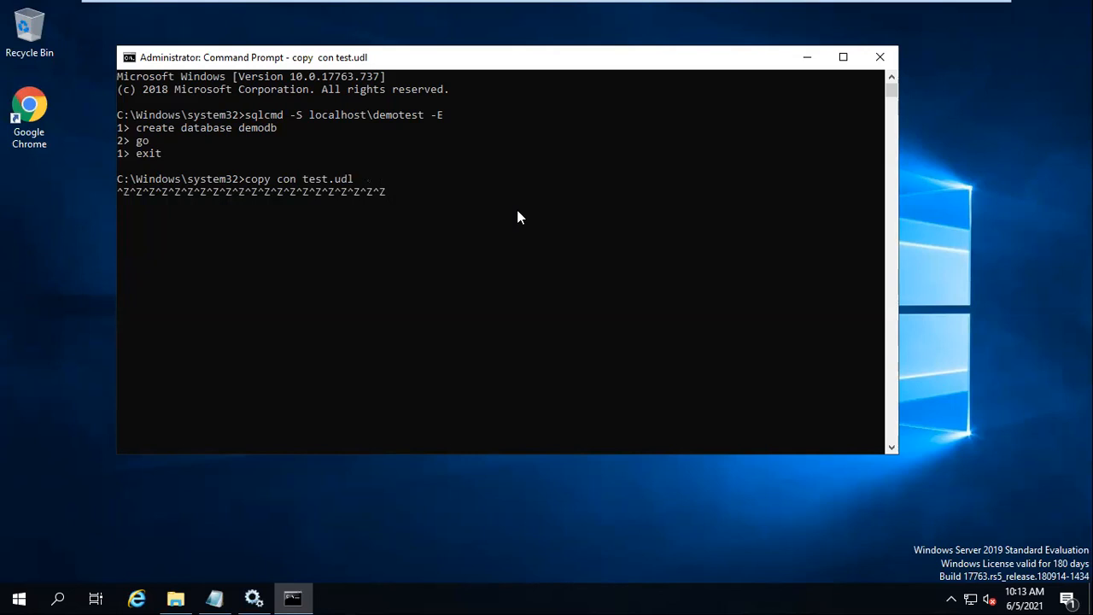
{"action": "key", "text": "BackSpace"}
{"action": "key", "text": "BackSpace"}
{"action": "key", "text": "BackSpace"}
{"action": "key", "text": "BackSpace"}
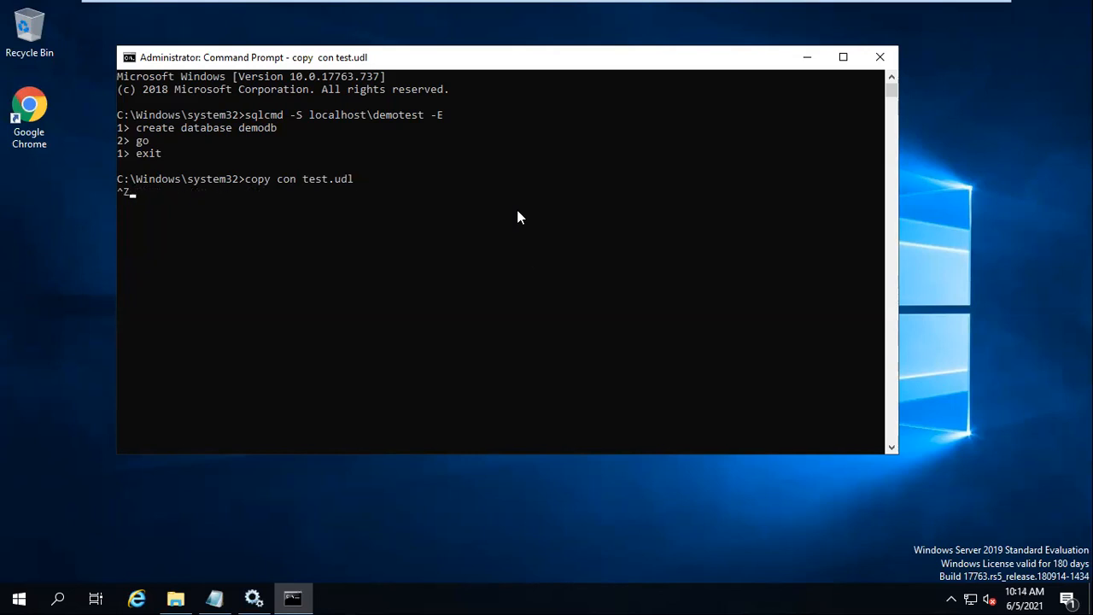
{"action": "key", "text": "Return"}
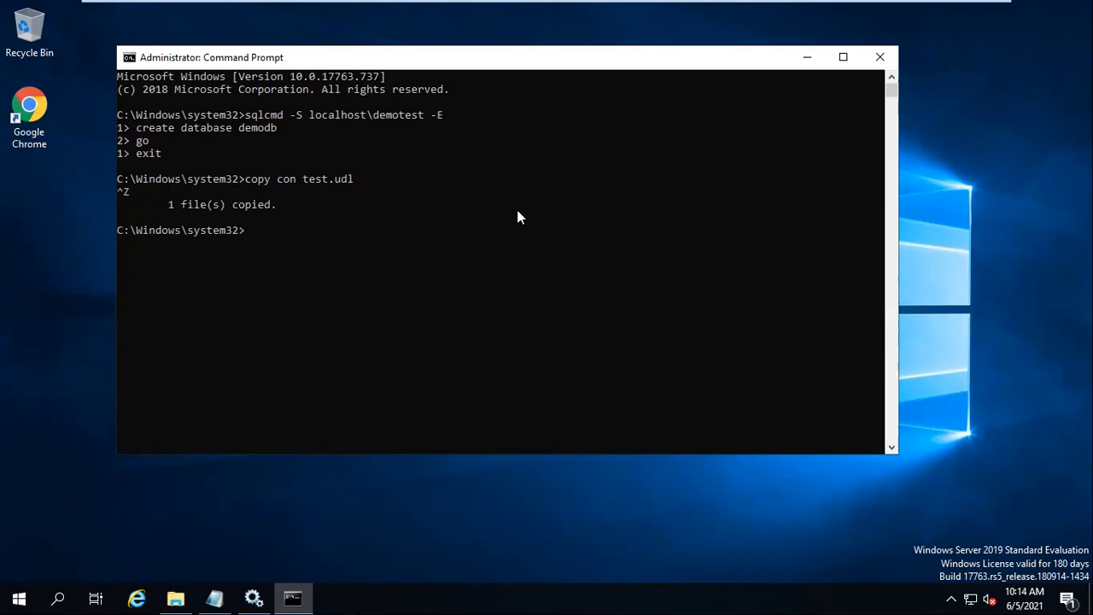
- Open test.udl from the command line and choose IVEPMCORE\DEMOTEST as the server name in its data link properties
{"action": "type", "text": "test.udl"}
{"action": "key", "text": "Return"}
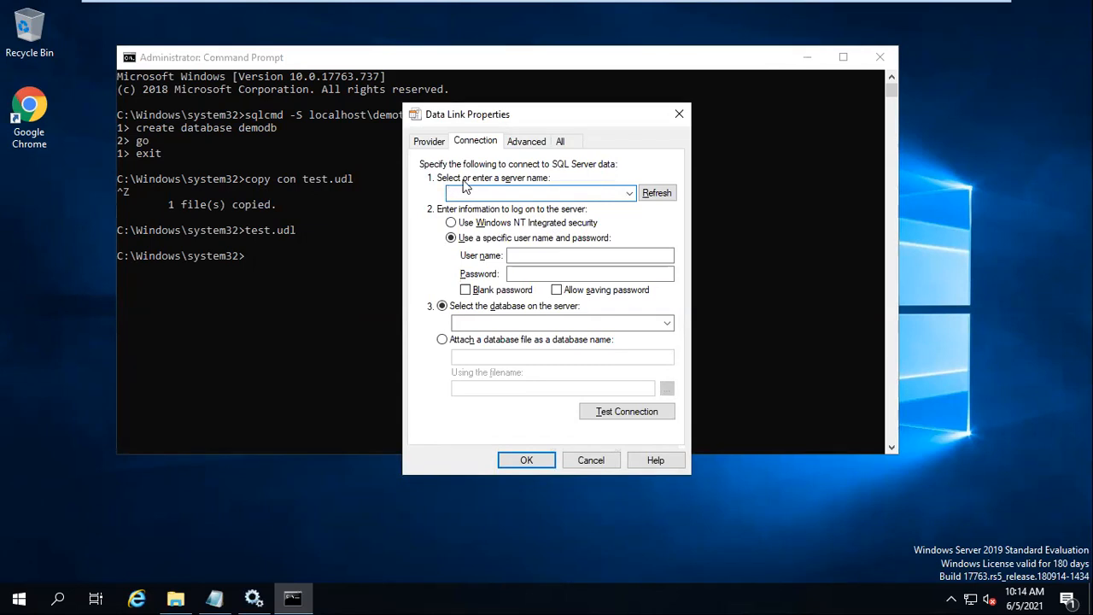
{"action": "left_click", "coordinate": [628, 195]}
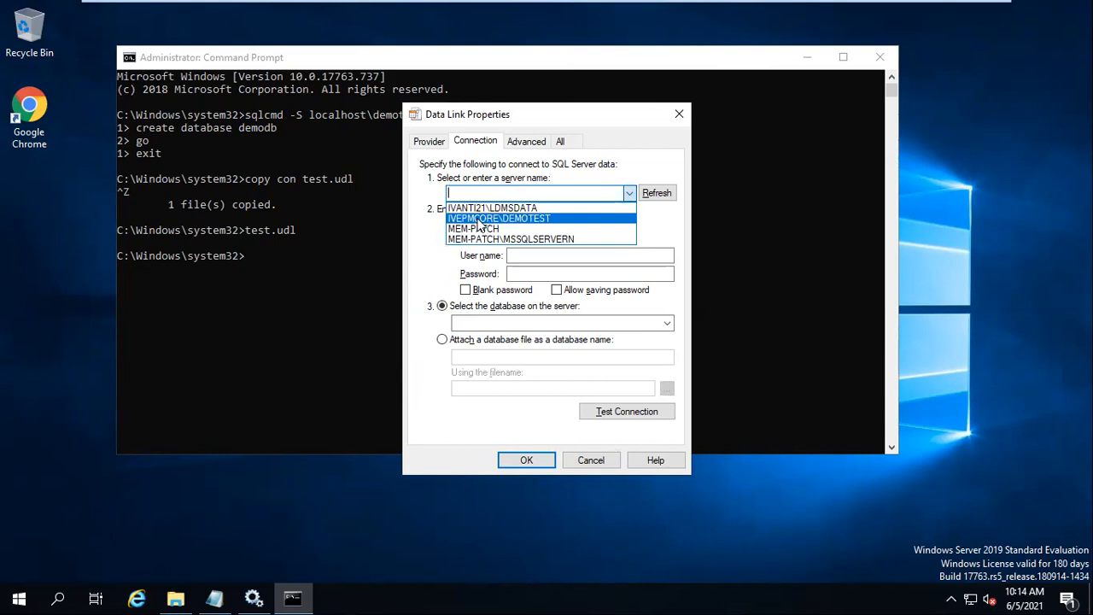
{"action": "left_click", "coordinate": [477, 219]}
- Move the Data Link Properties dialog aside and run the hostname command to check the server's computer name
{"action": "left_click_drag", "start_coordinate": [527, 121], "coordinate": [721, 121]}
{"action": "left_click", "coordinate": [333, 289]}
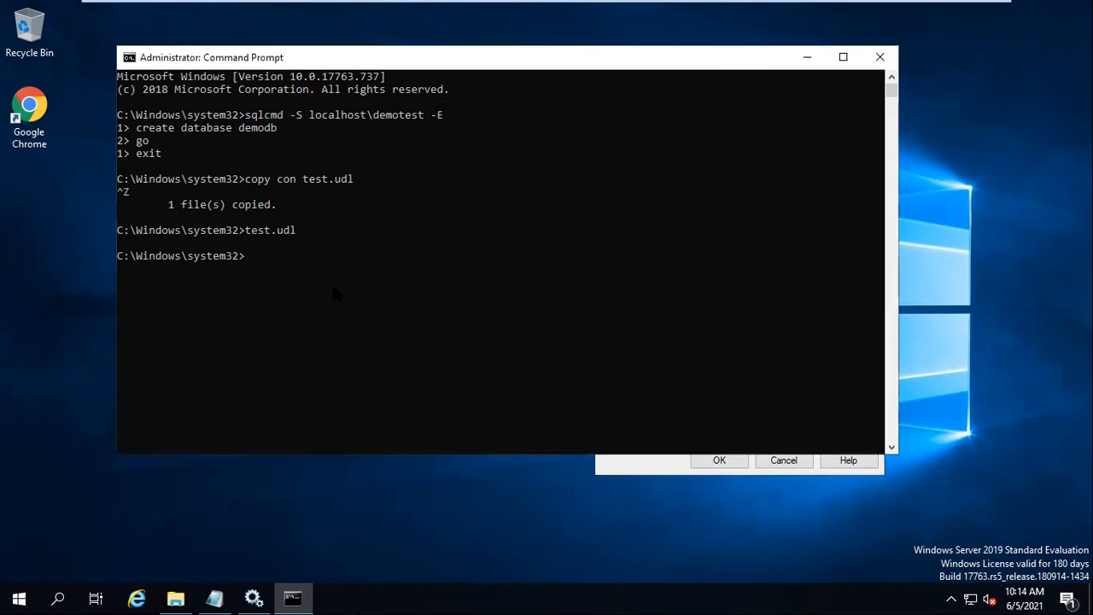
{"action": "type", "text": "hostname"}
{"action": "key", "text": "Return"}
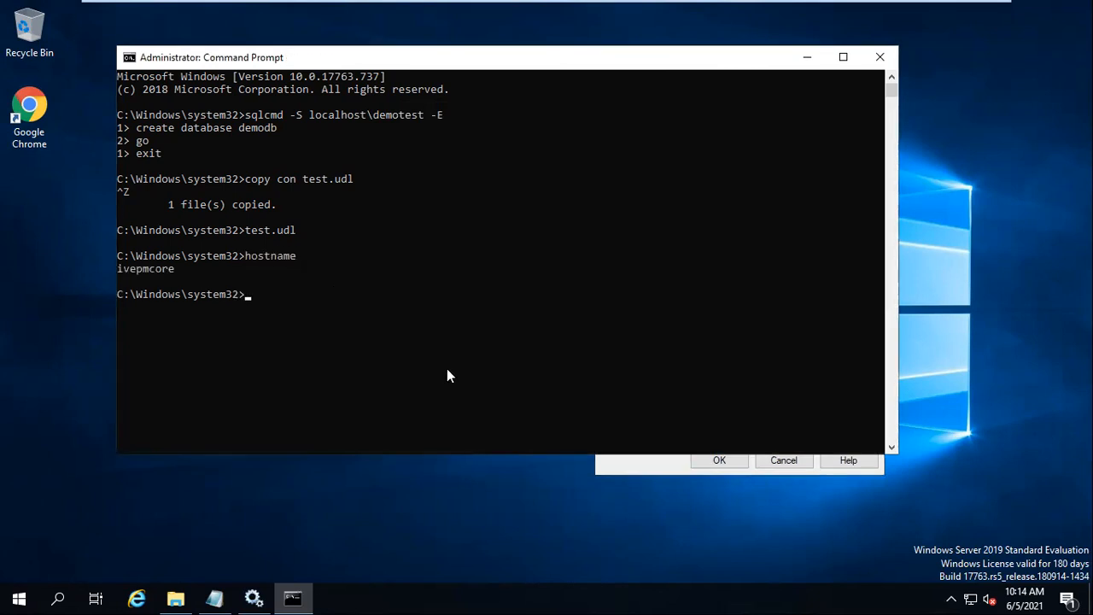
- Set the data link to use Windows NT Integrated security and test the connection to IVEPMCORE\DEMOTEST
{"action": "left_click", "coordinate": [640, 463]}
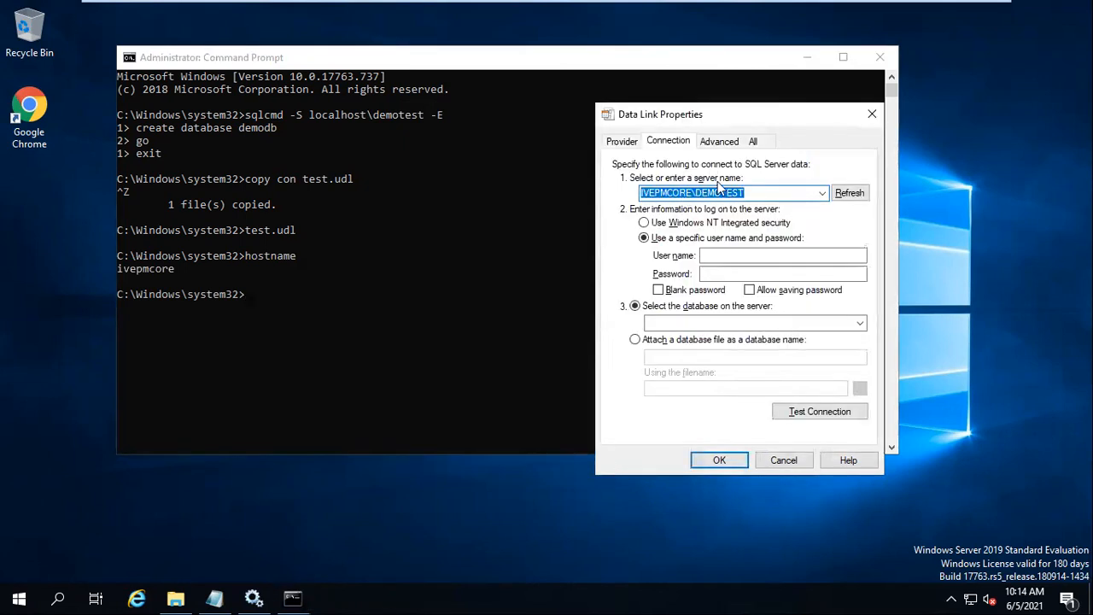
{"action": "left_click", "coordinate": [692, 226]}
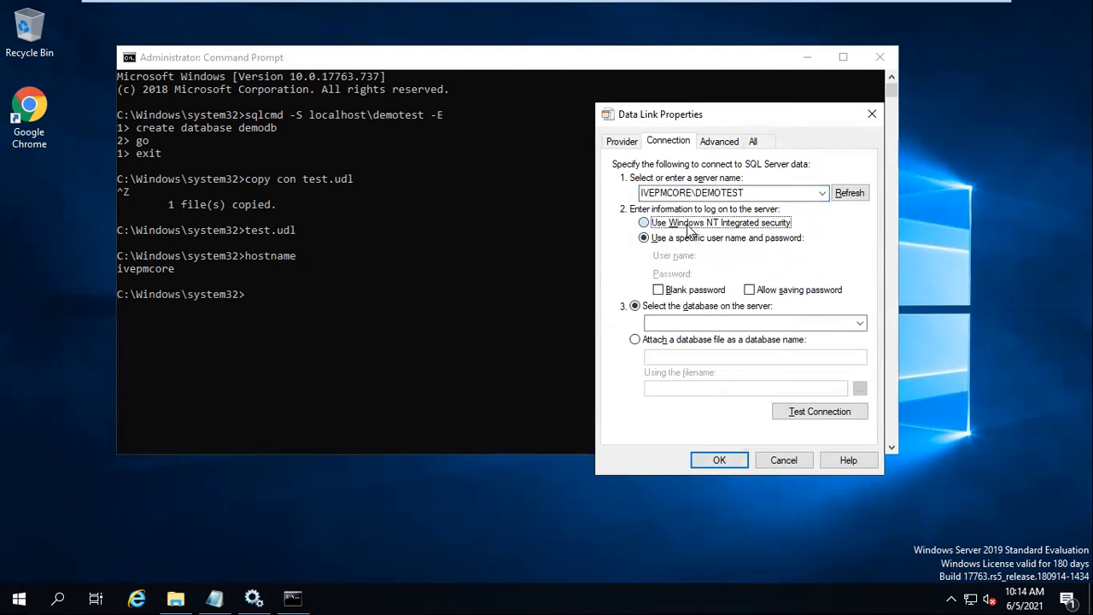
{"action": "left_click", "coordinate": [809, 413]}
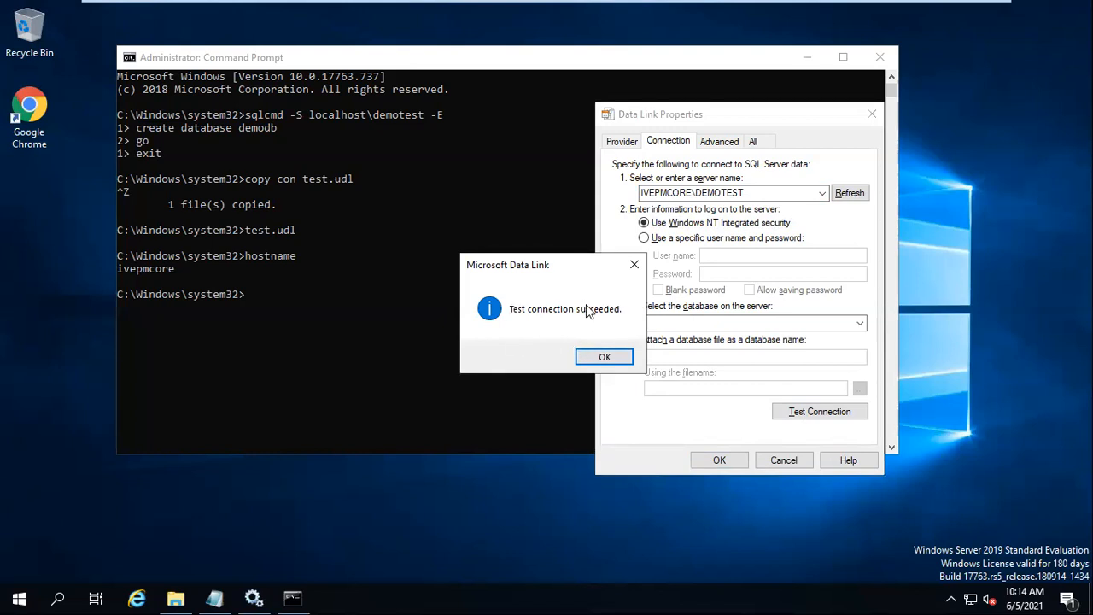
- Switch the data link to a specific login with user name sa and the account password, and test the connection
{"action": "left_click", "coordinate": [604, 359]}
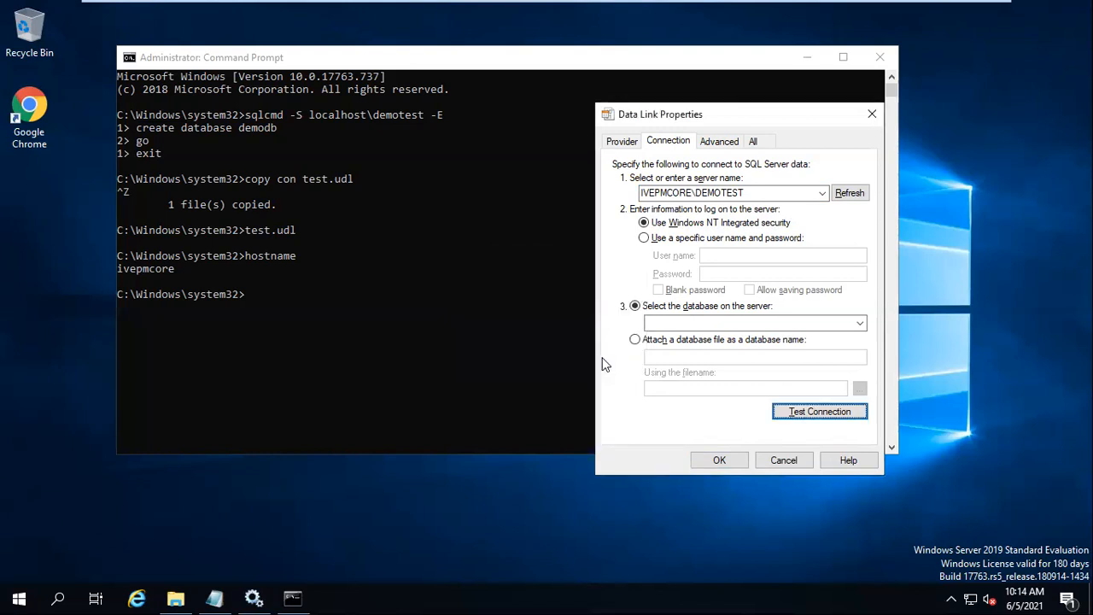
{"action": "left_click", "coordinate": [675, 239]}
{"action": "left_click", "coordinate": [711, 256]}
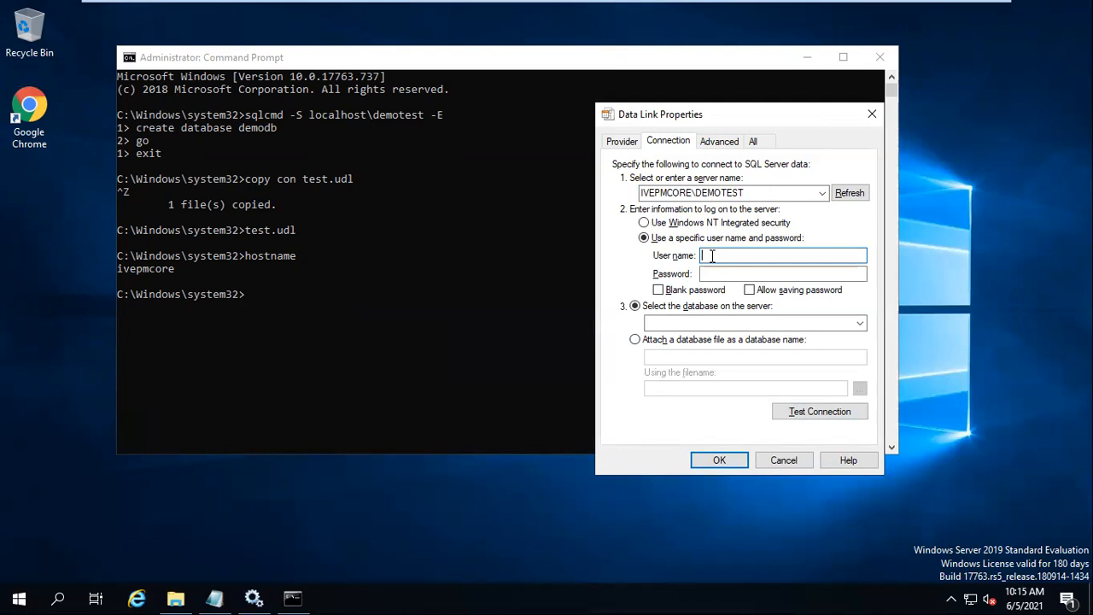
{"action": "type", "text": "sa"}
{"action": "key", "text": "Tab"}
{"action": "type", "text": "•••••"}
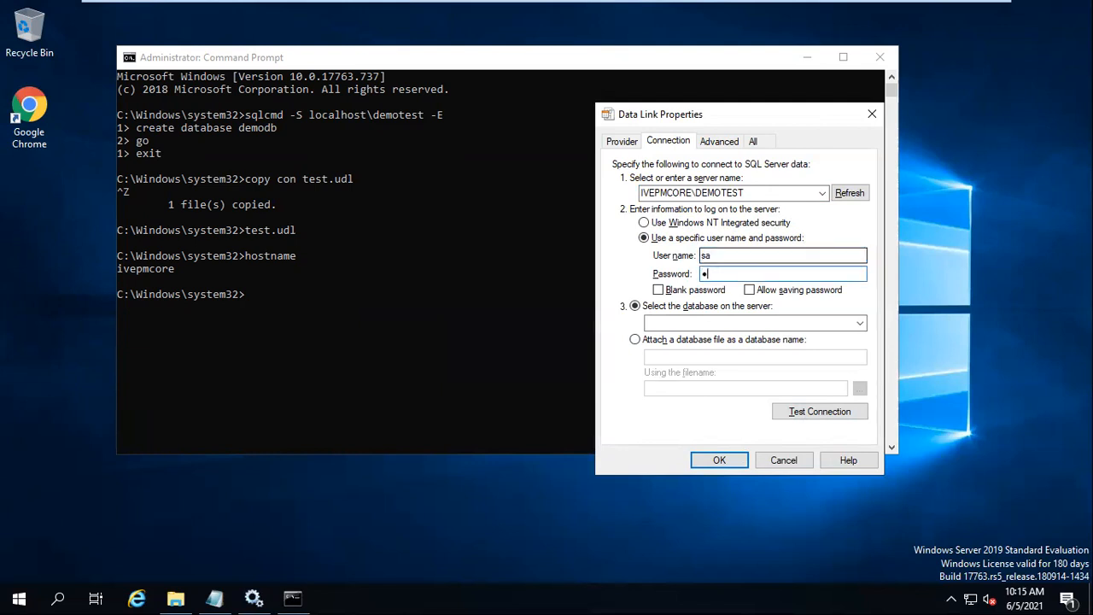
{"action": "type", "text": "••••"}
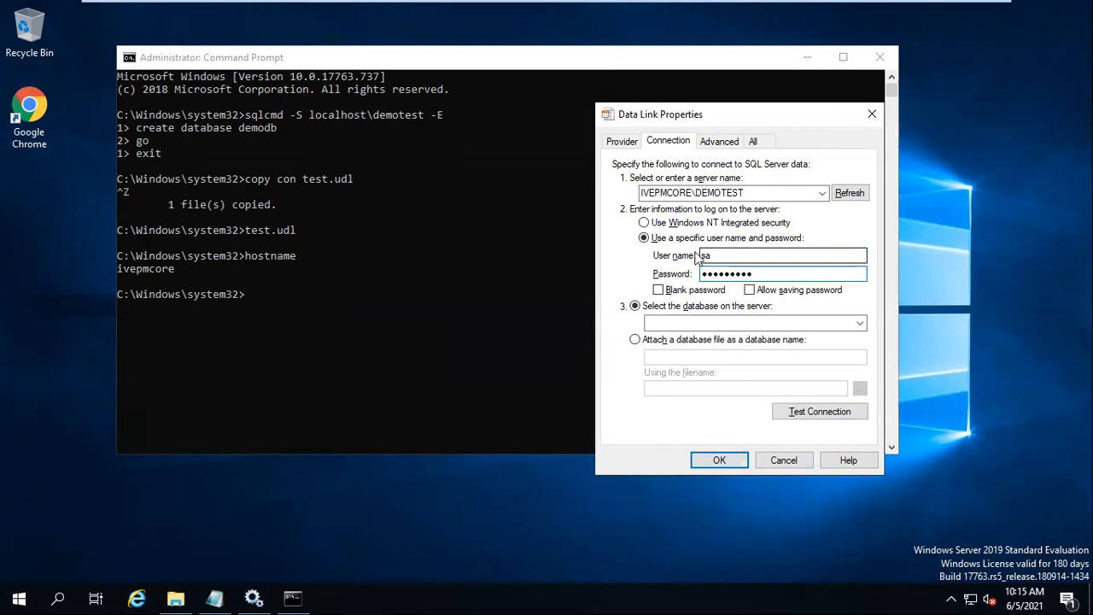
{"action": "left_click", "coordinate": [794, 410]}
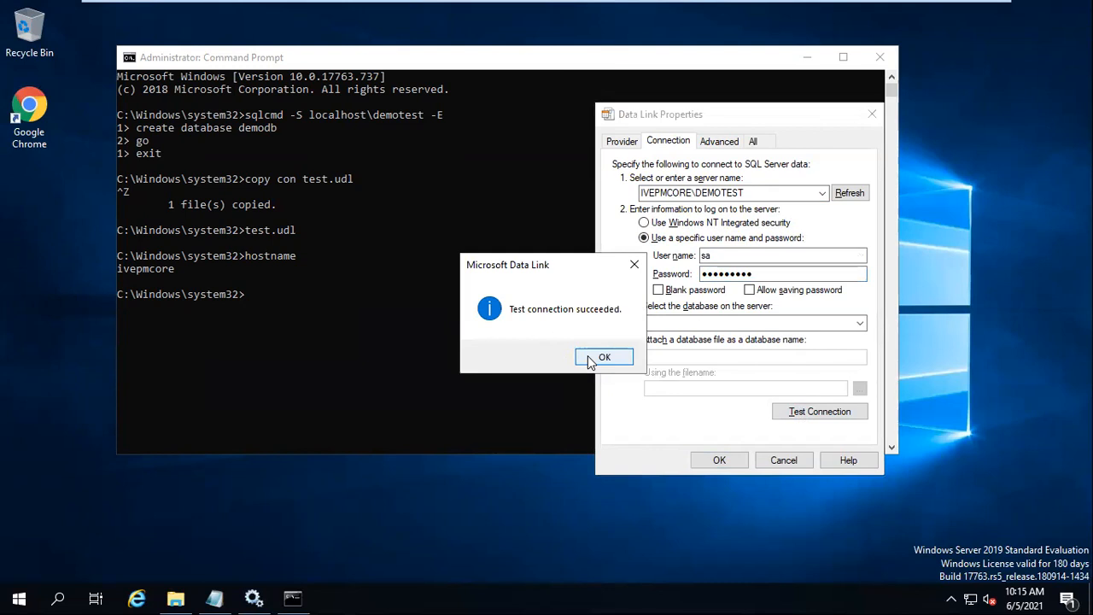
{"action": "left_click", "coordinate": [589, 362]}
- Choose demodb as the database on the server and test the data link connection to it
{"action": "left_click", "coordinate": [860, 324]}
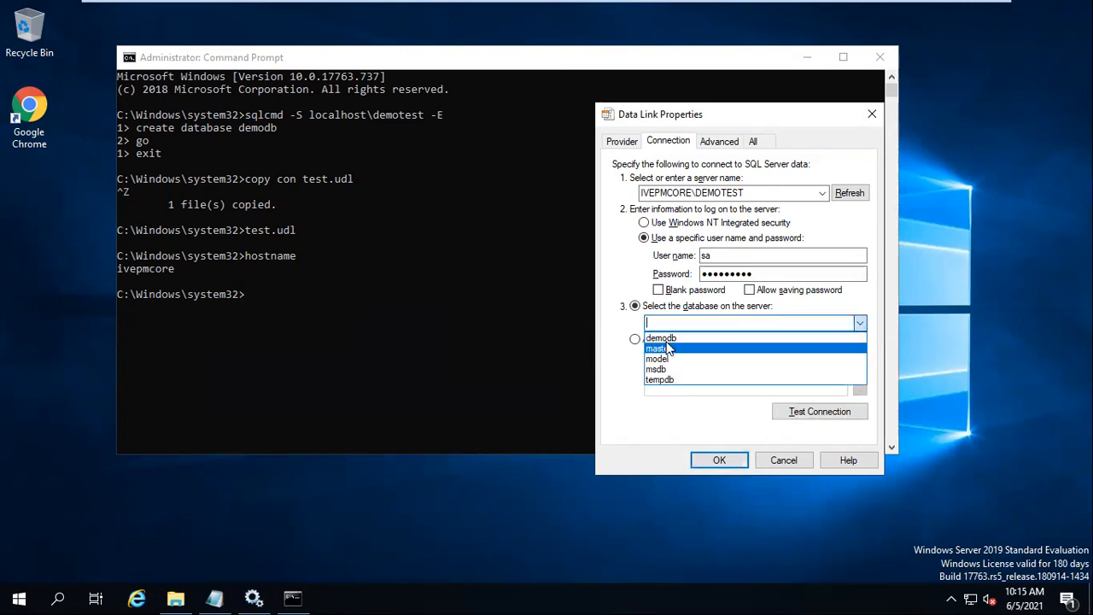
{"action": "left_click", "coordinate": [666, 342]}
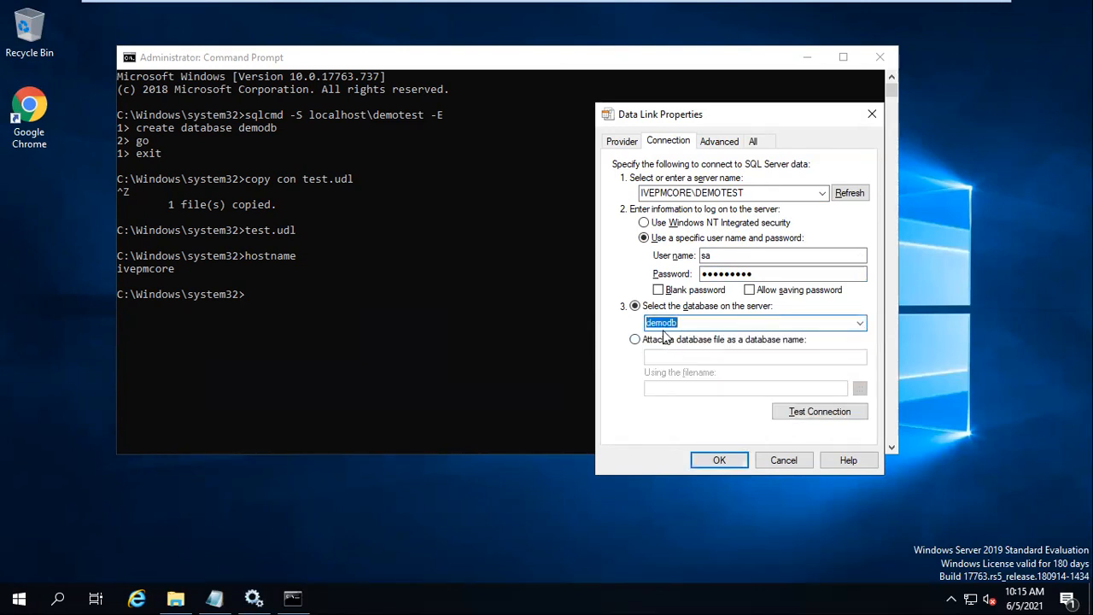
{"action": "left_click", "coordinate": [805, 410]}
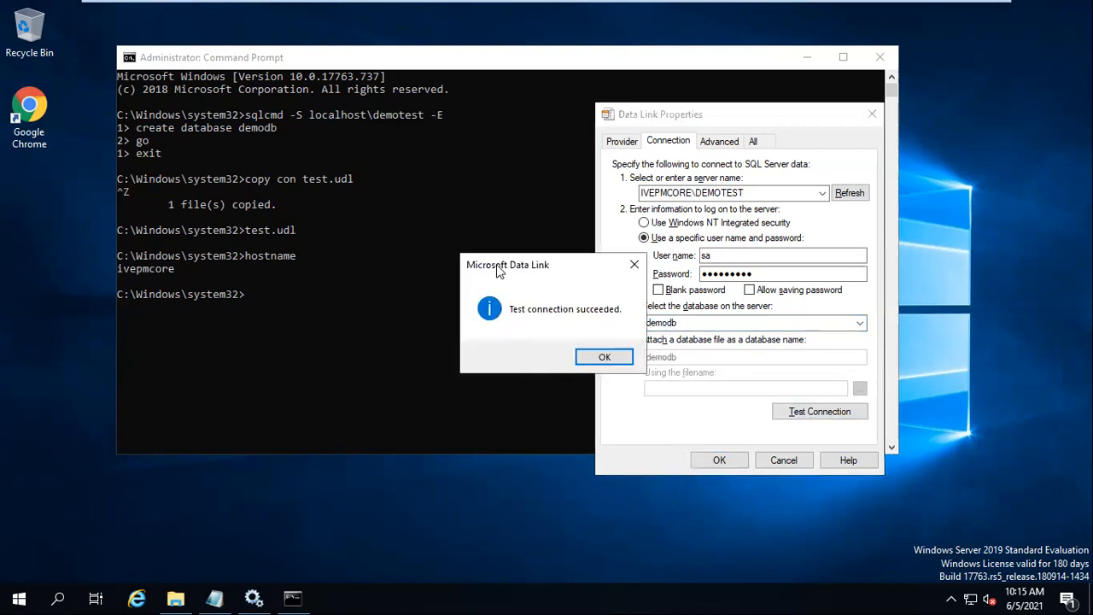
{"action": "left_click", "coordinate": [598, 358]}
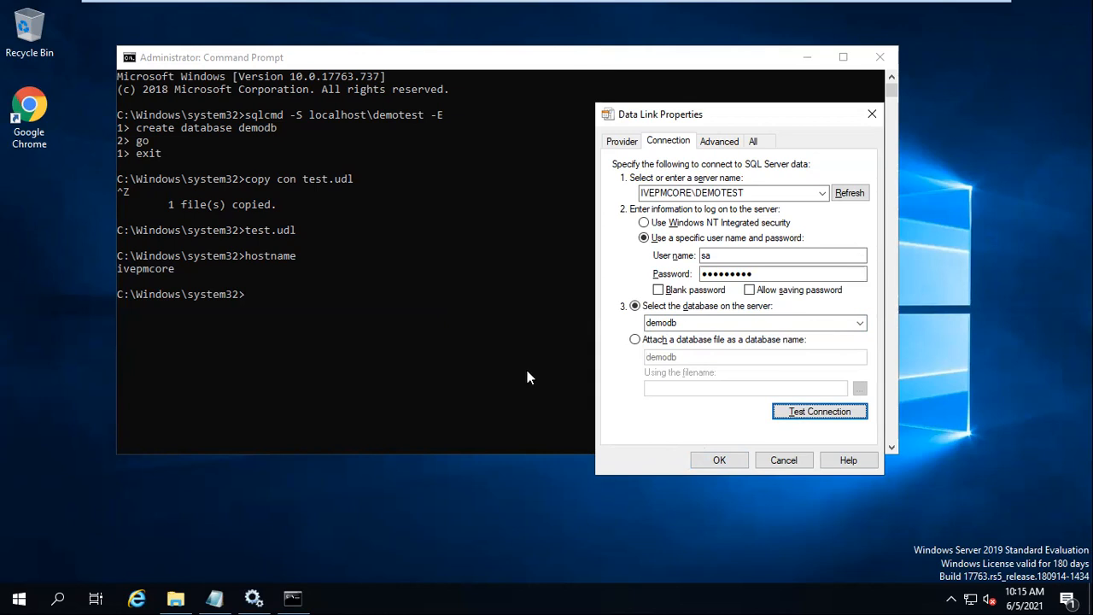
- Take the ivepm_core virtual machine out of full-screen mode
{"action": "mouse_move", "coordinate": [785, 4]}
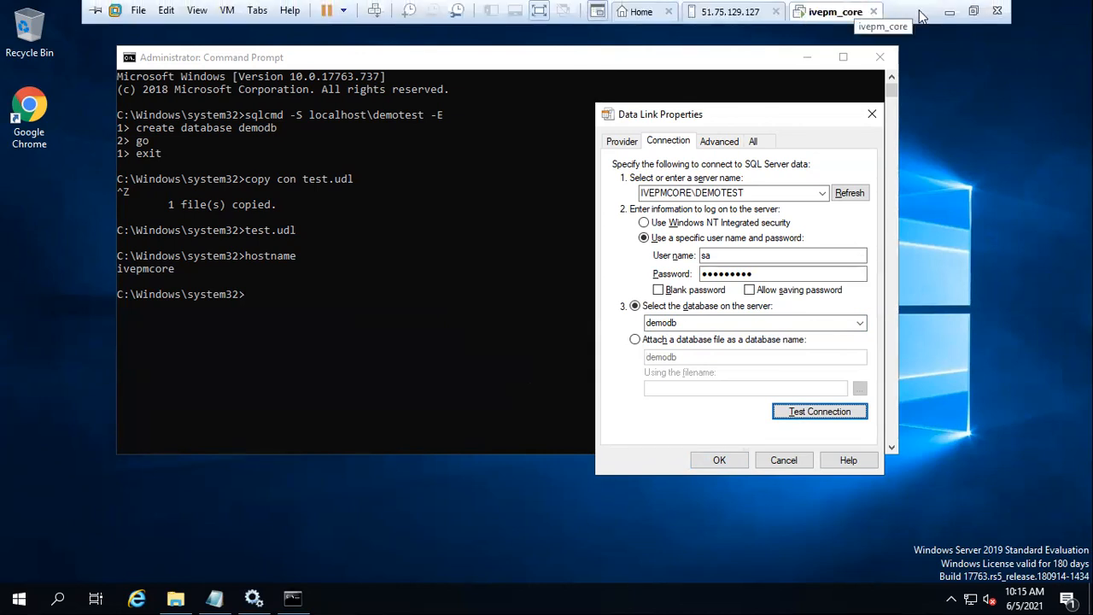
{"action": "left_click", "coordinate": [973, 11]}
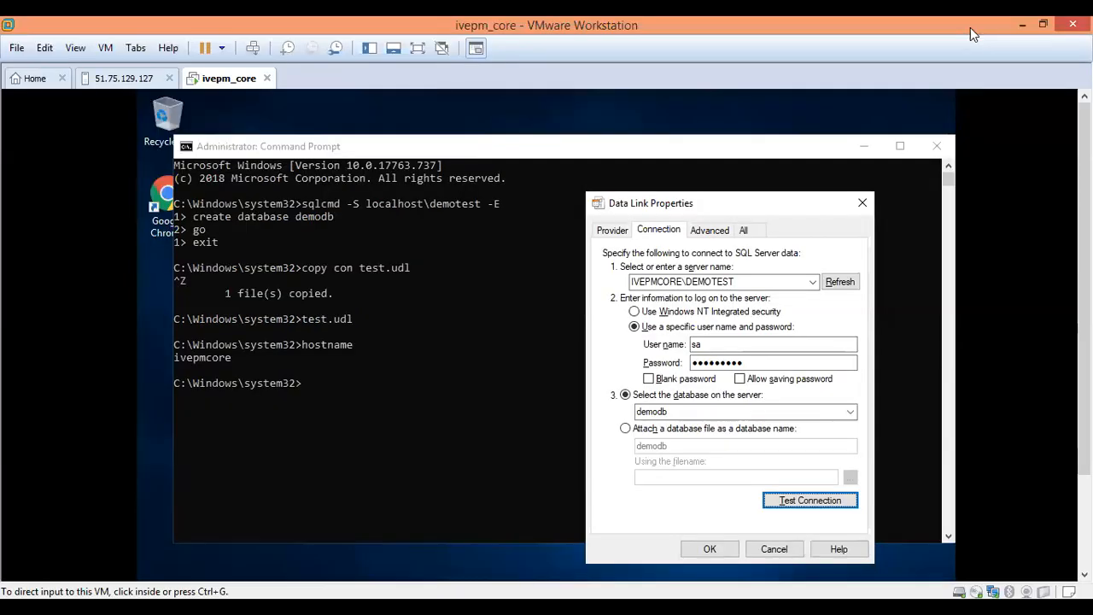